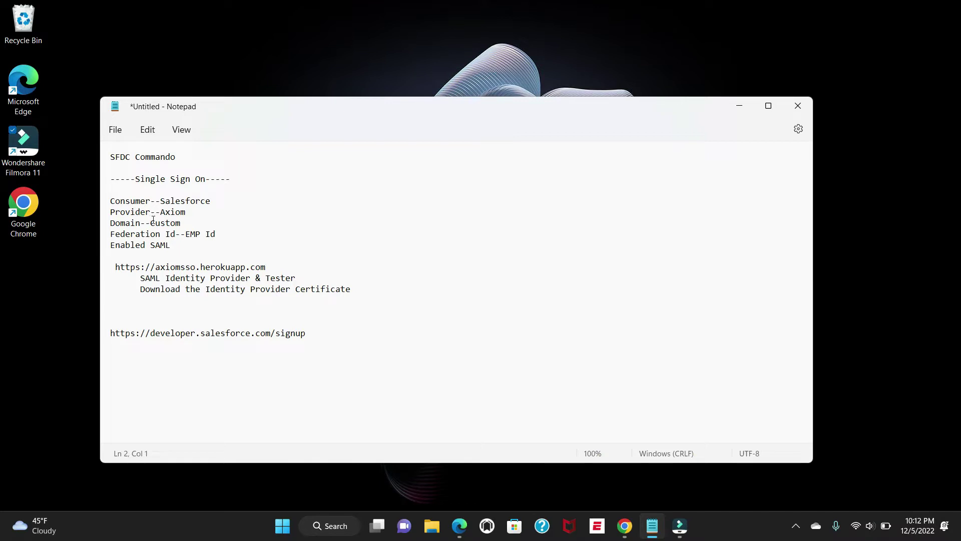
Review the consumer, provider, domain, federation ID and SAML entries in the single sign-on notes.
{"action": "left_click_drag", "start_coordinate": [111, 201], "coordinate": [212, 200]}
{"action": "left_click_drag", "start_coordinate": [155, 212], "coordinate": [196, 215]}
{"action": "left_click", "coordinate": [127, 222]}
{"action": "left_click_drag", "start_coordinate": [112, 222], "coordinate": [184, 227]}
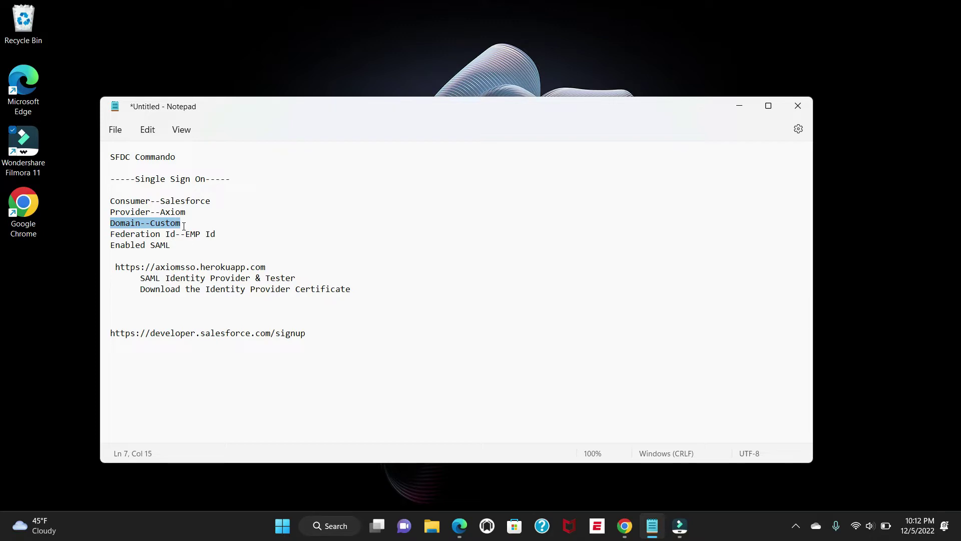
{"action": "left_click", "coordinate": [129, 234]}
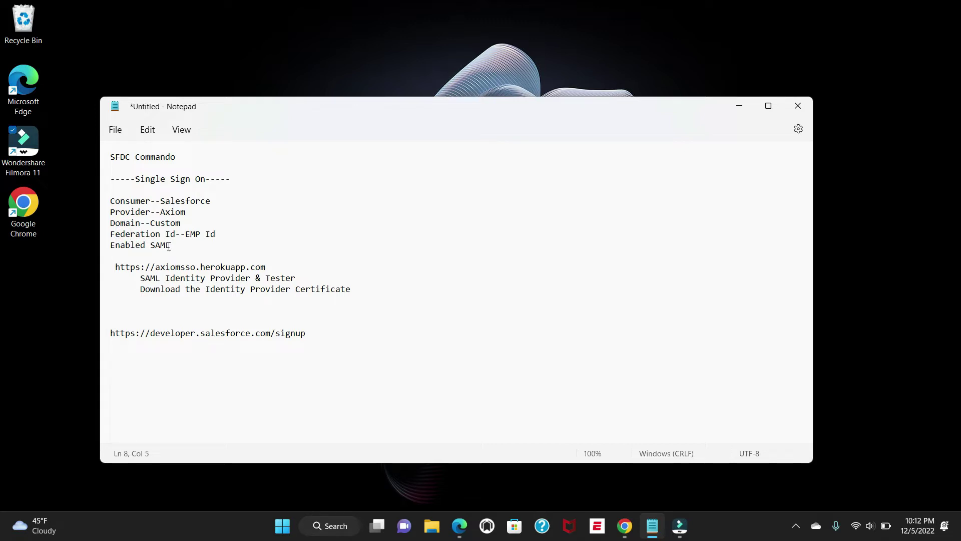
{"action": "left_click_drag", "start_coordinate": [165, 245], "coordinate": [109, 206]}
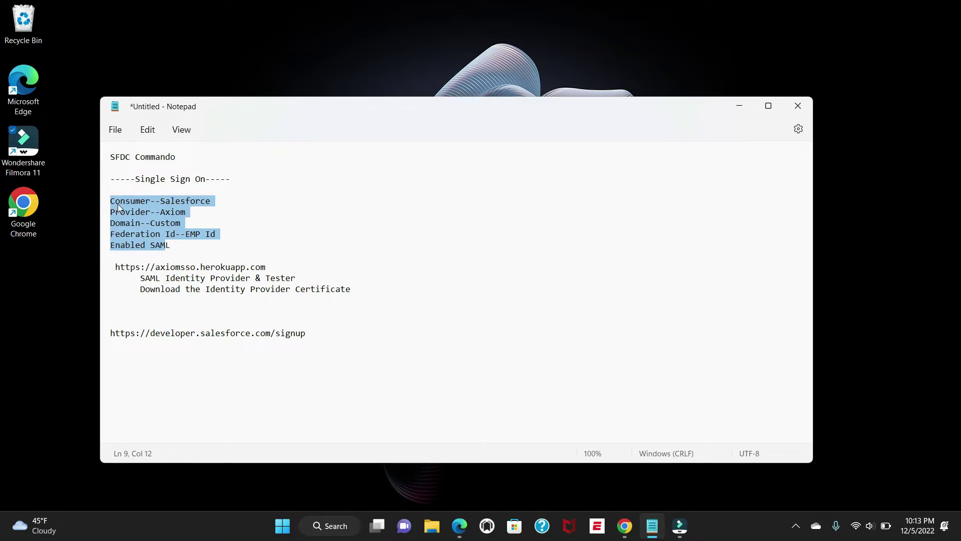
{"action": "left_click_drag", "start_coordinate": [117, 268], "coordinate": [272, 268]}
{"action": "key", "text": "ctrl+c"}
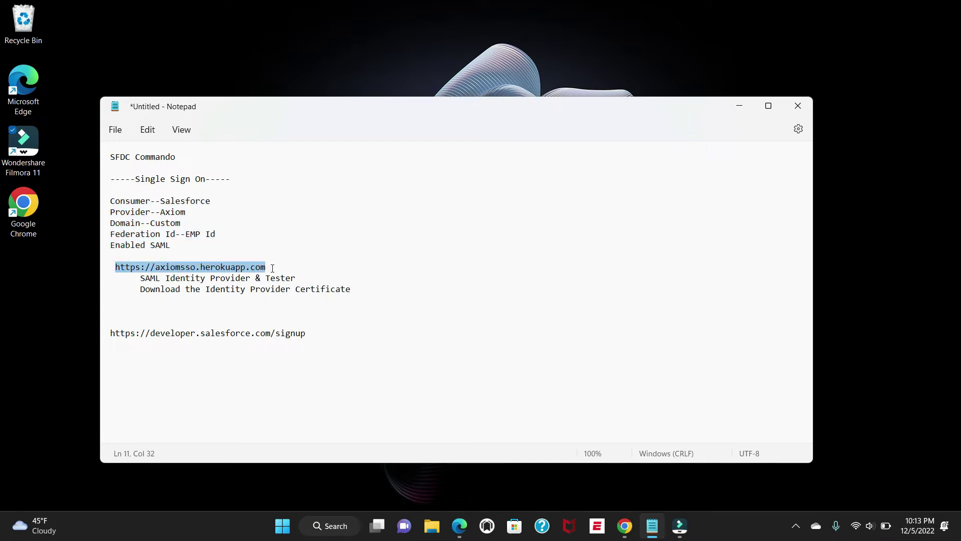
{"action": "left_click", "coordinate": [459, 532]}
{"action": "left_click", "coordinate": [321, 33]}
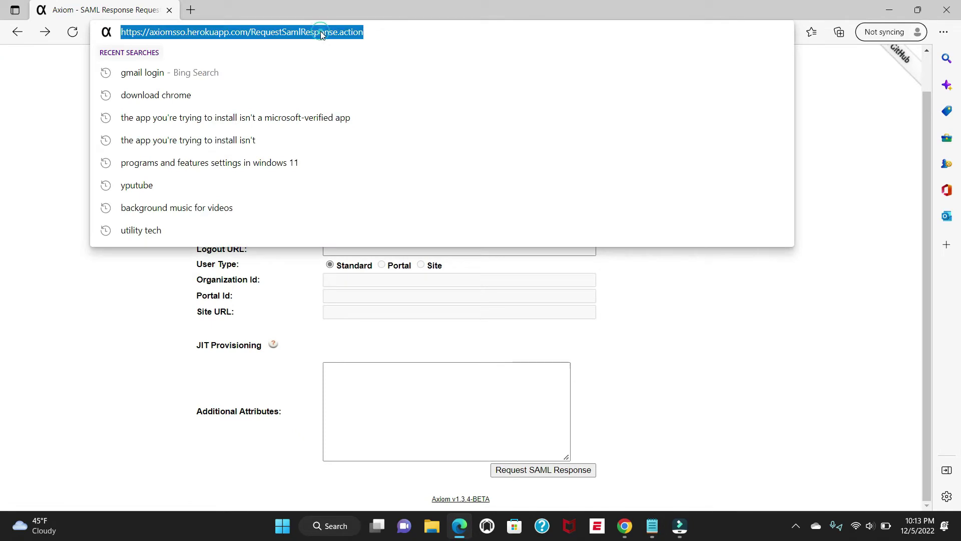
{"action": "left_click", "coordinate": [191, 11]}
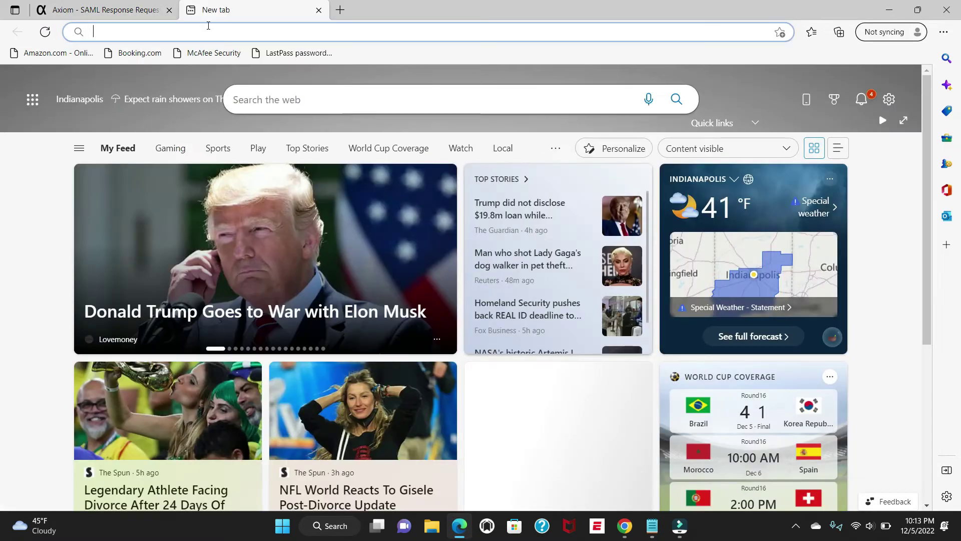
{"action": "key", "text": "ctrl+v"}
{"action": "key", "text": "Return"}
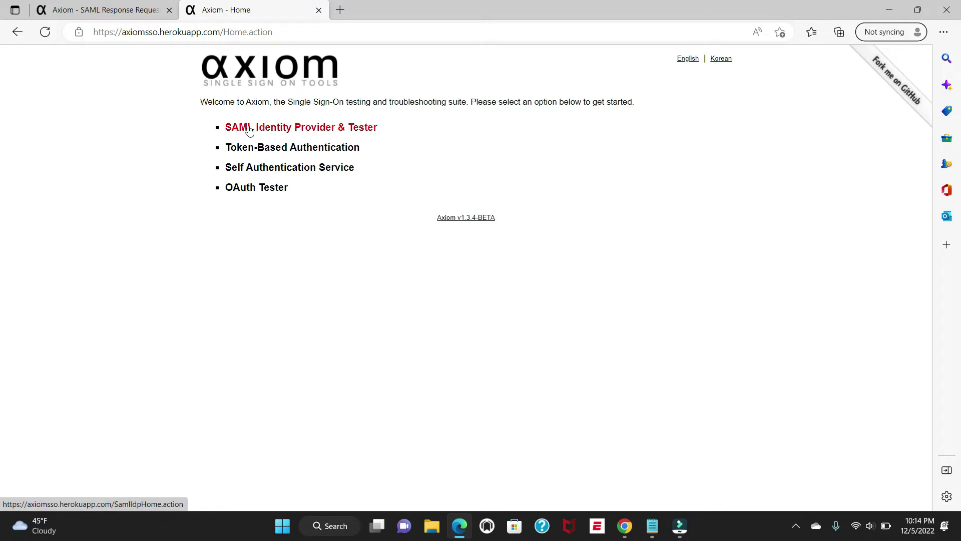
Download the identity provider certificate from Axiom's SAML Identity Provider & Tester page and keep the Axiom-IdpCert.cer file.
{"action": "left_click", "coordinate": [330, 131]}
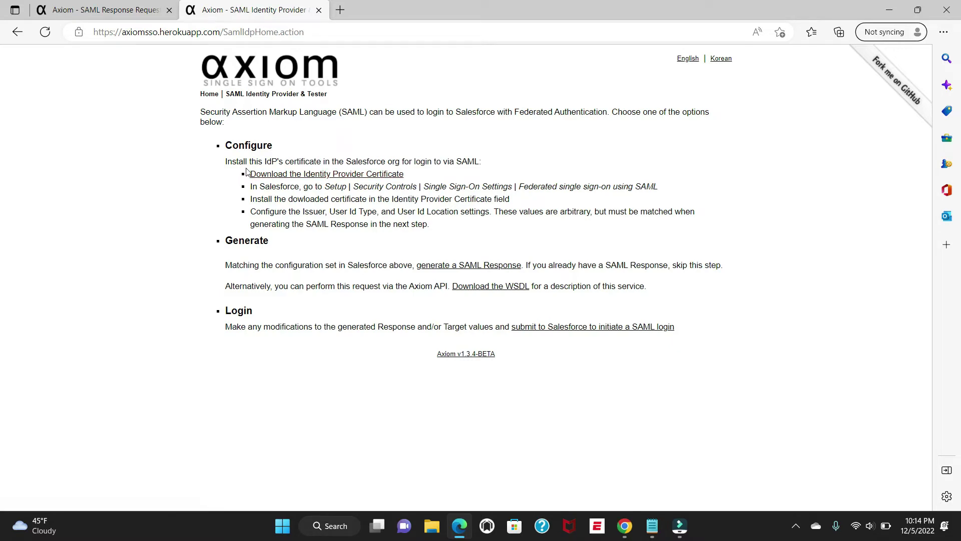
{"action": "left_click", "coordinate": [323, 178]}
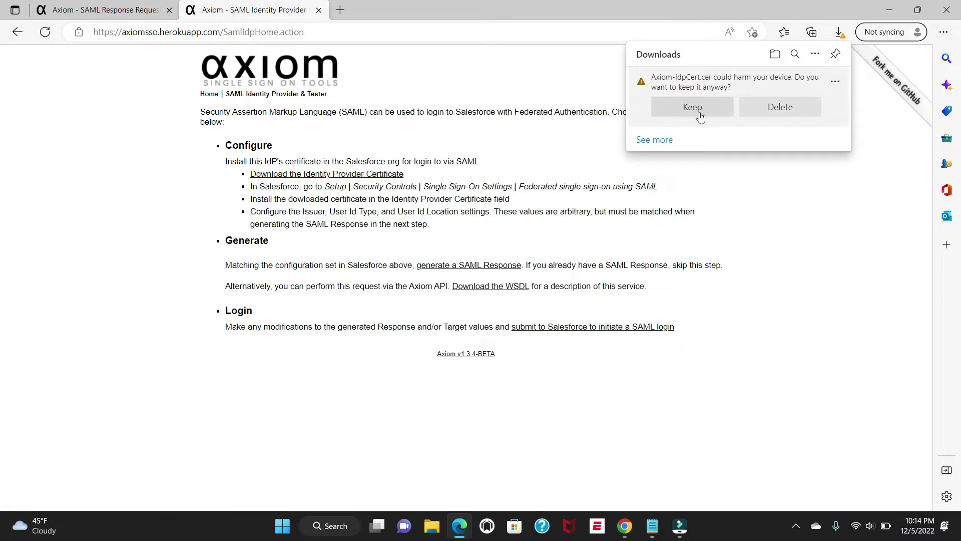
{"action": "left_click", "coordinate": [693, 109]}
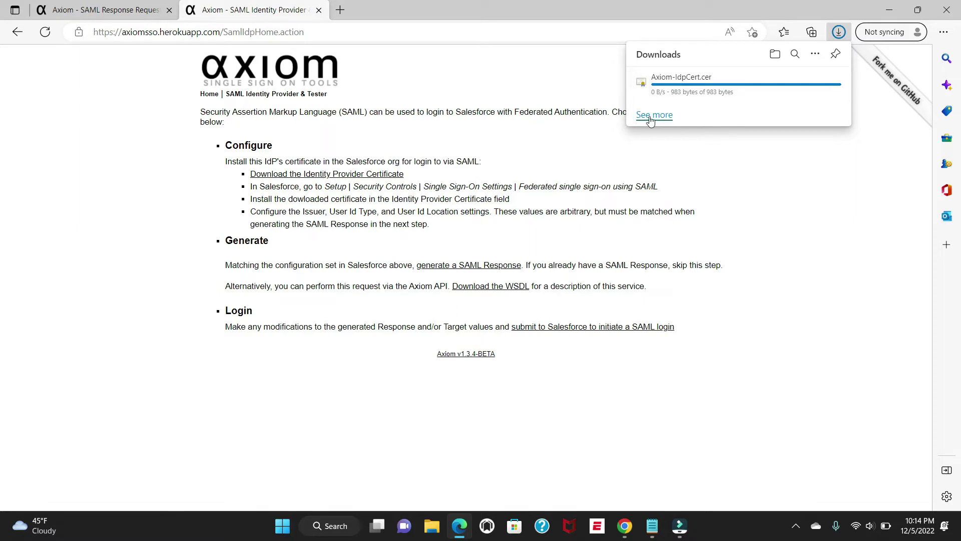
{"action": "mouse_move", "coordinate": [673, 88]}
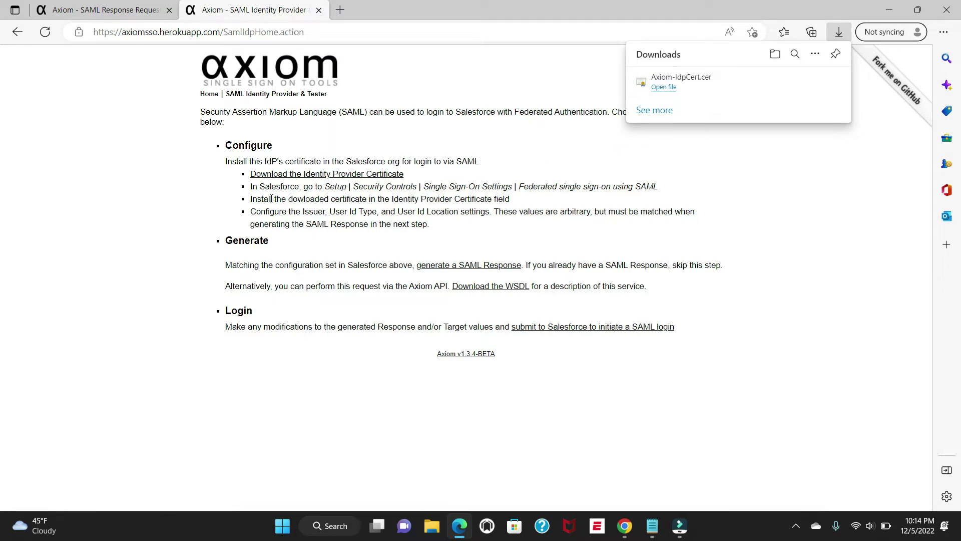
Read the Axiom instruction on where to find the single sign-on settings in Salesforce.
{"action": "left_click_drag", "start_coordinate": [250, 188], "coordinate": [498, 188]}
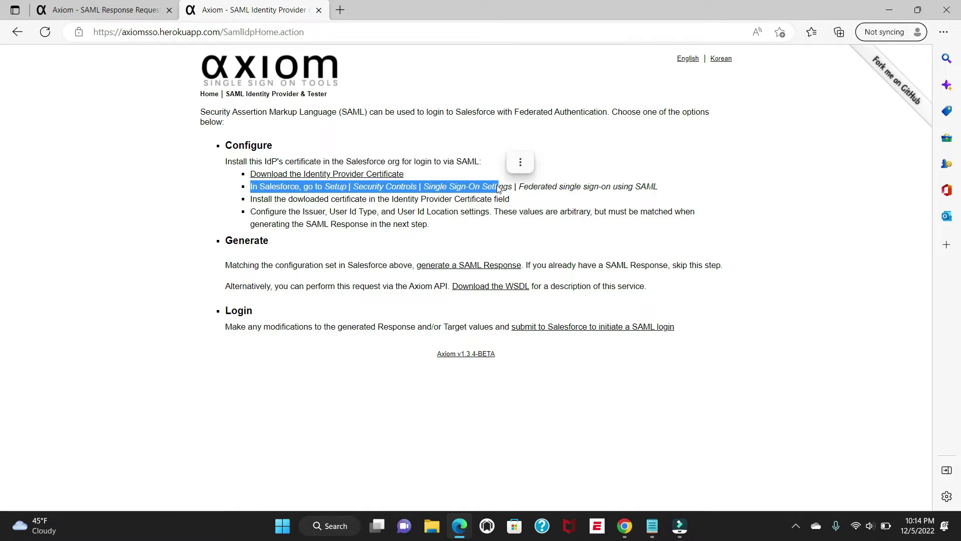
{"action": "left_click", "coordinate": [458, 186]}
{"action": "left_click", "coordinate": [458, 185]}
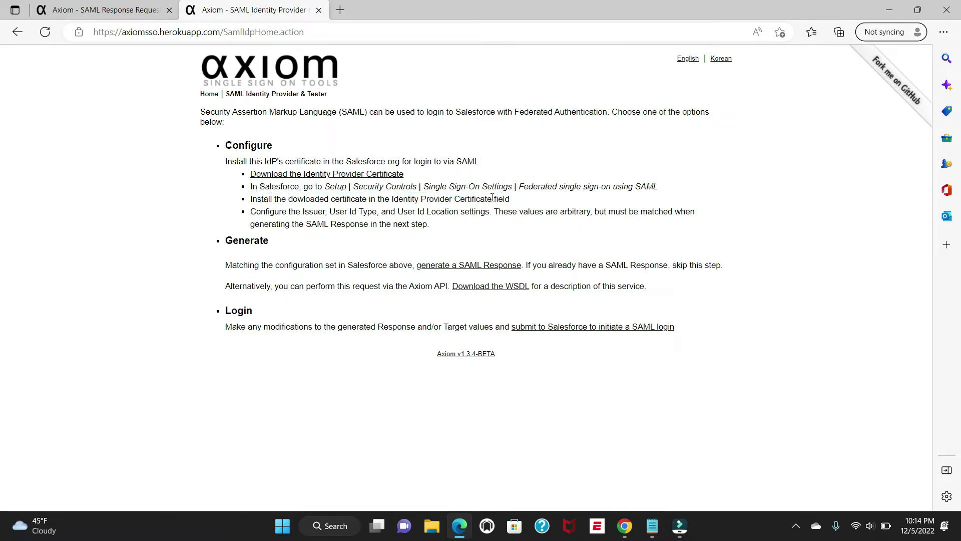
Switch to Salesforce Setup in Chrome and start a new SAML configuration in the Single Sign-On Settings.
{"action": "left_click", "coordinate": [628, 535]}
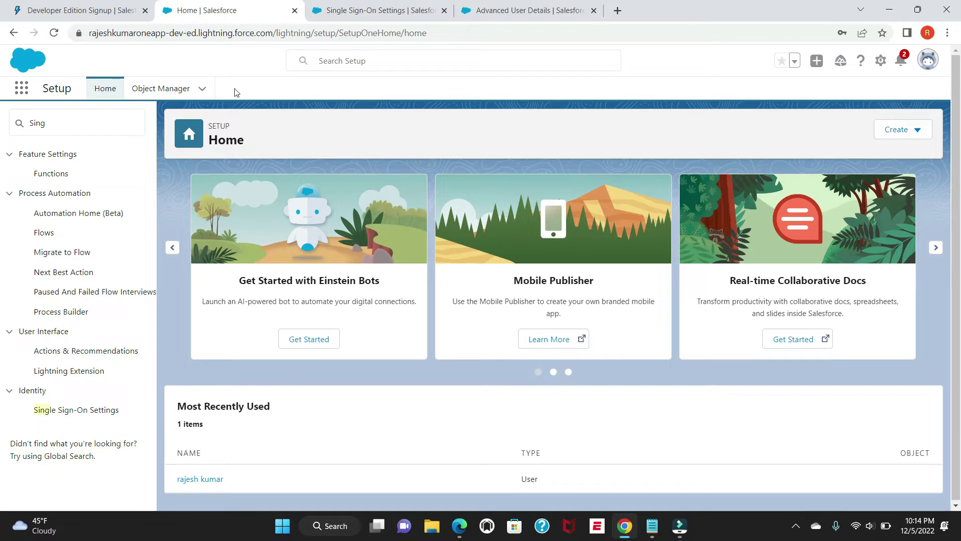
{"action": "double_click", "coordinate": [174, 33]}
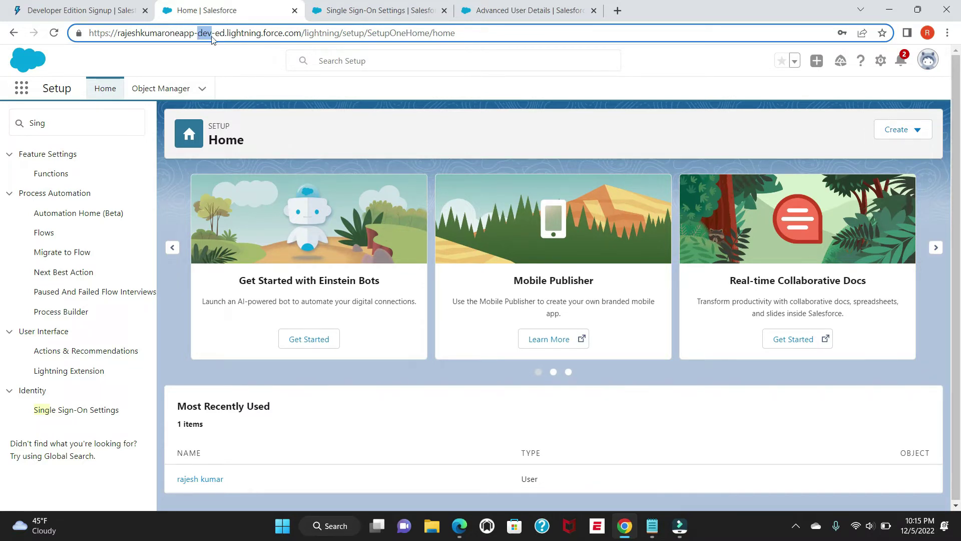
{"action": "left_click", "coordinate": [80, 122]}
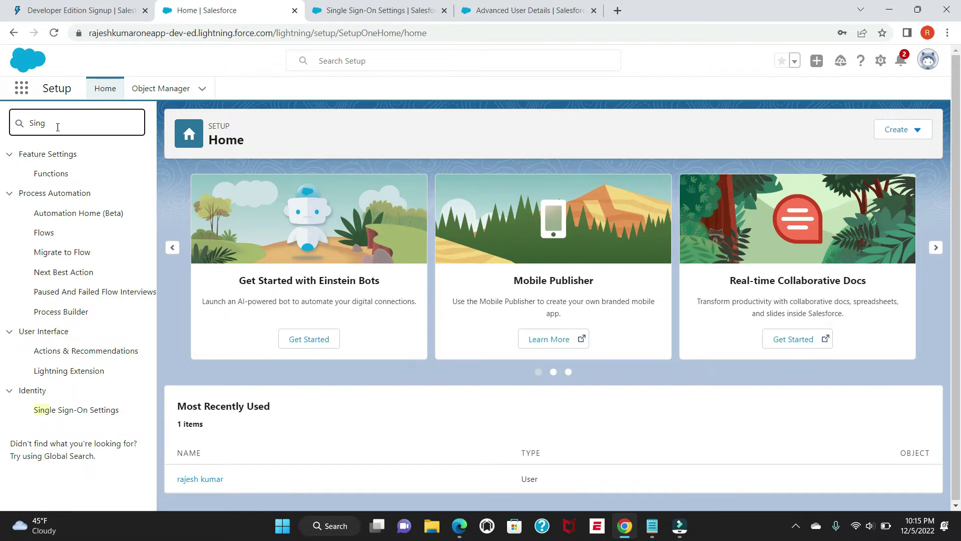
{"action": "left_click", "coordinate": [79, 412]}
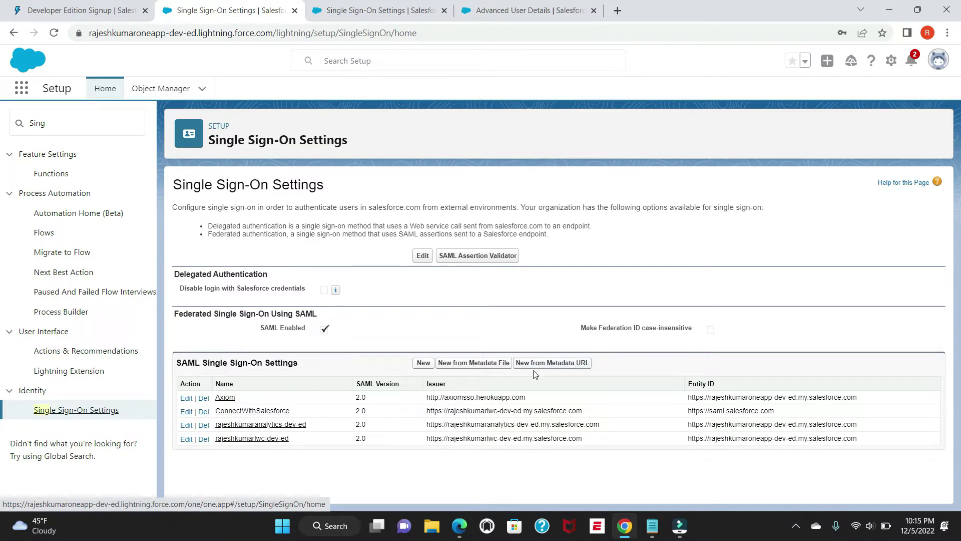
{"action": "left_click", "coordinate": [423, 365]}
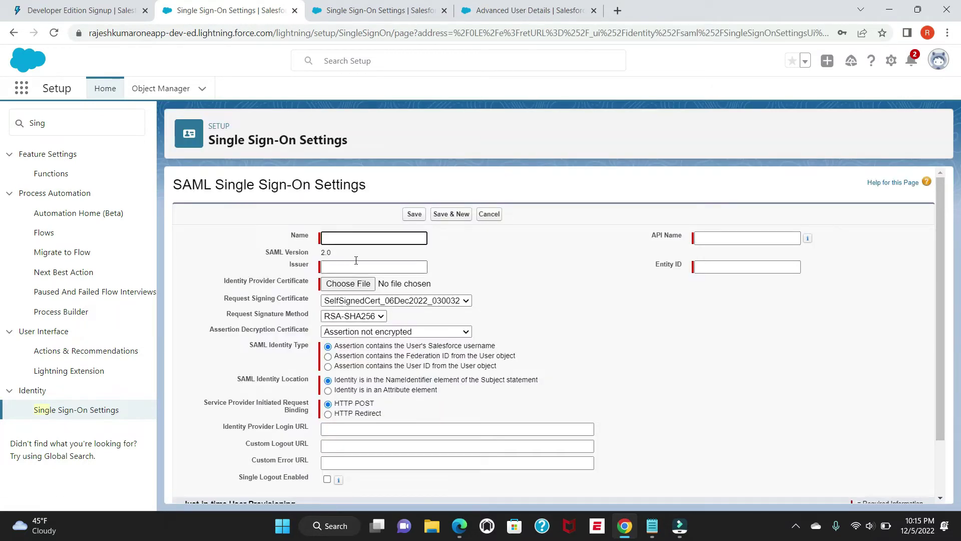
{"action": "left_click", "coordinate": [344, 239]}
{"action": "left_click", "coordinate": [372, 239]}
{"action": "type", "text": "DemoSSO"}
{"action": "left_click", "coordinate": [671, 200]}
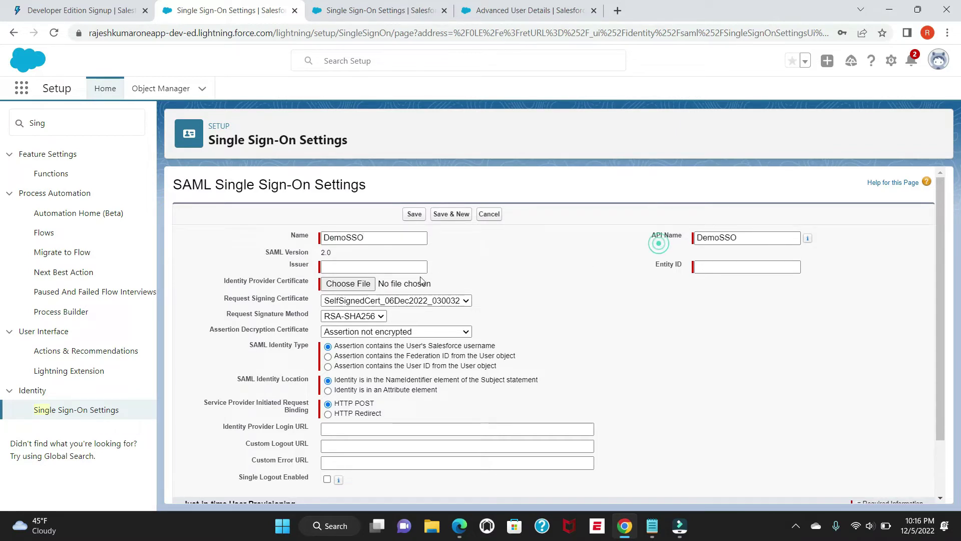
{"action": "left_click", "coordinate": [337, 264]}
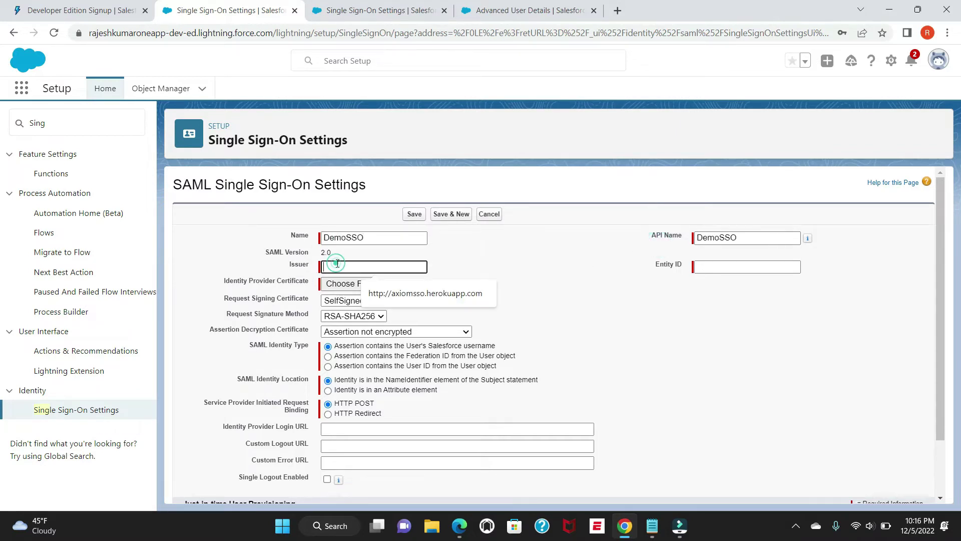
{"action": "left_click", "coordinate": [432, 295]}
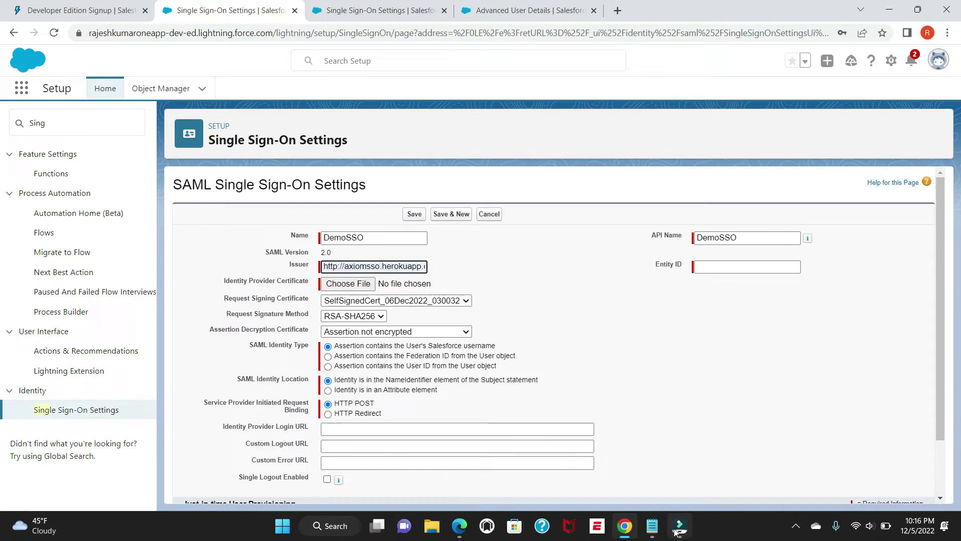
Compare the Axiom address in the Notepad notes with the issuer entered in the SAML configuration.
{"action": "left_click", "coordinate": [651, 528]}
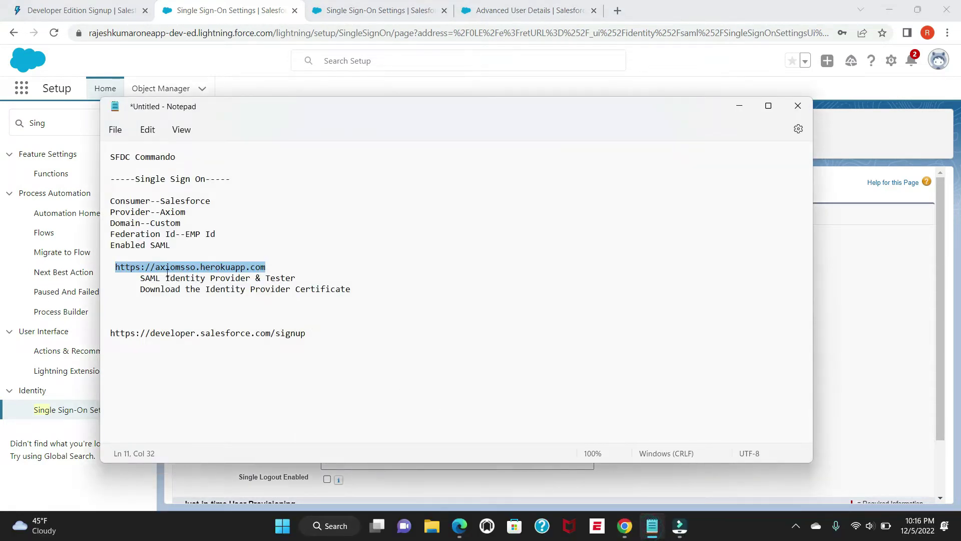
{"action": "triple_click", "coordinate": [186, 270]}
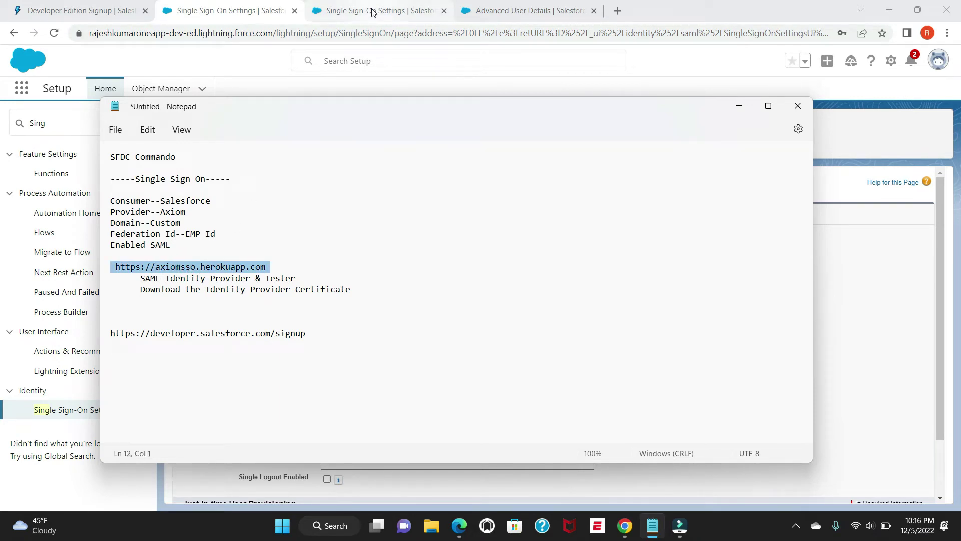
{"action": "left_click", "coordinate": [267, 59]}
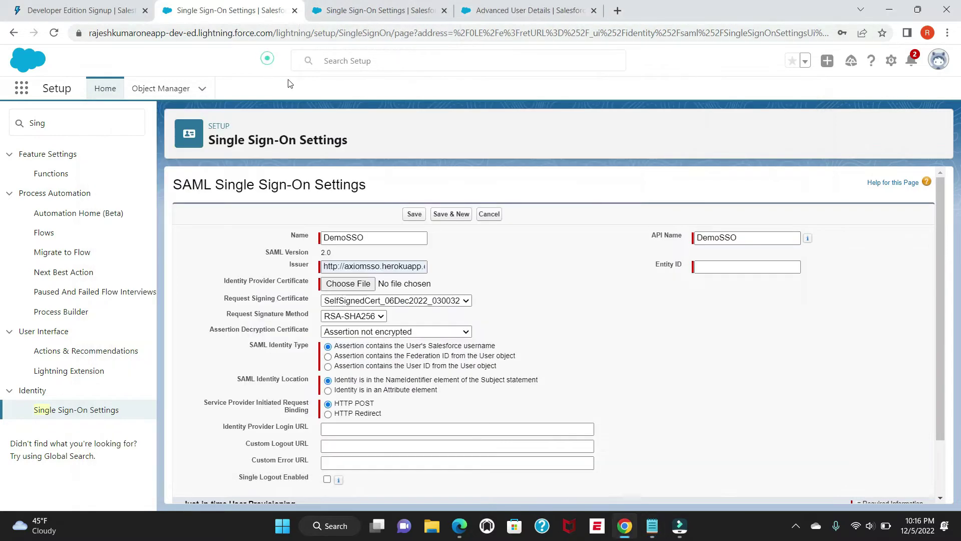
{"action": "triple_click", "coordinate": [387, 266]}
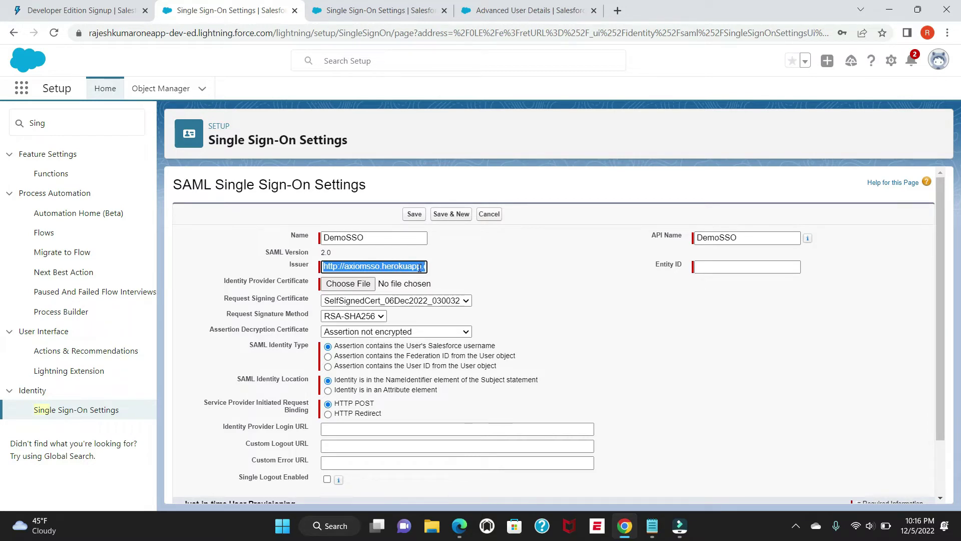
Set the Entity ID to the org's lightning.force.com base URL, copied from the current page address.
{"action": "left_click", "coordinate": [714, 267]}
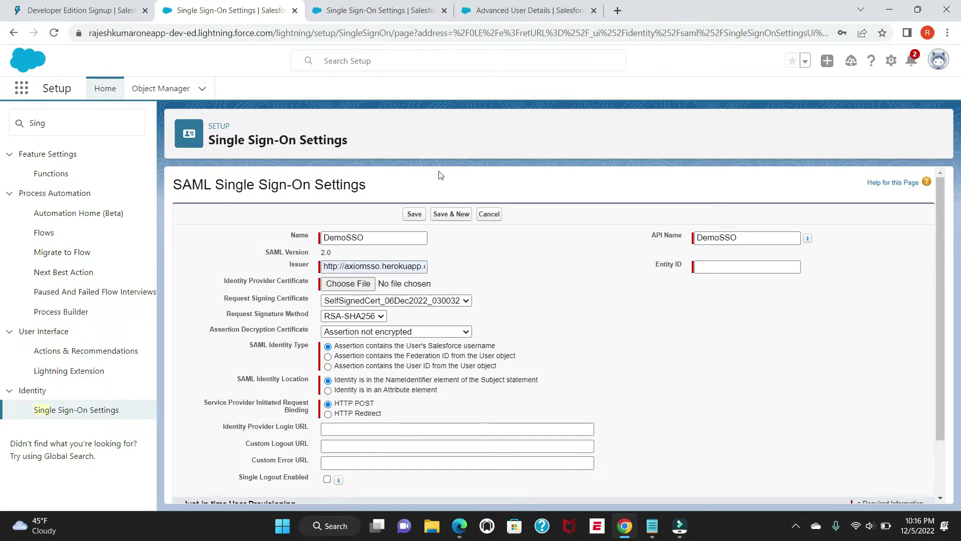
{"action": "left_click", "coordinate": [167, 34]}
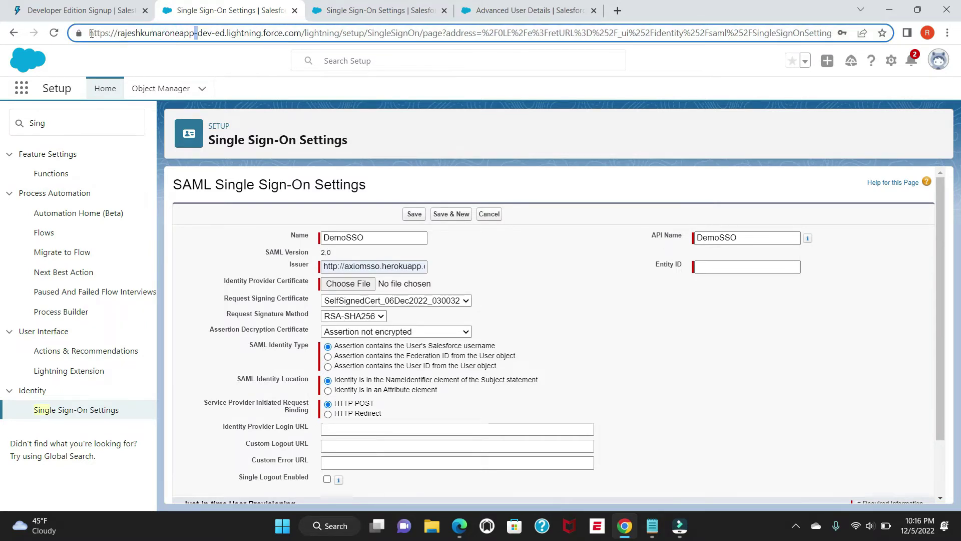
{"action": "left_click_drag", "start_coordinate": [89, 33], "coordinate": [303, 33]}
{"action": "key", "text": "ctrl+c"}
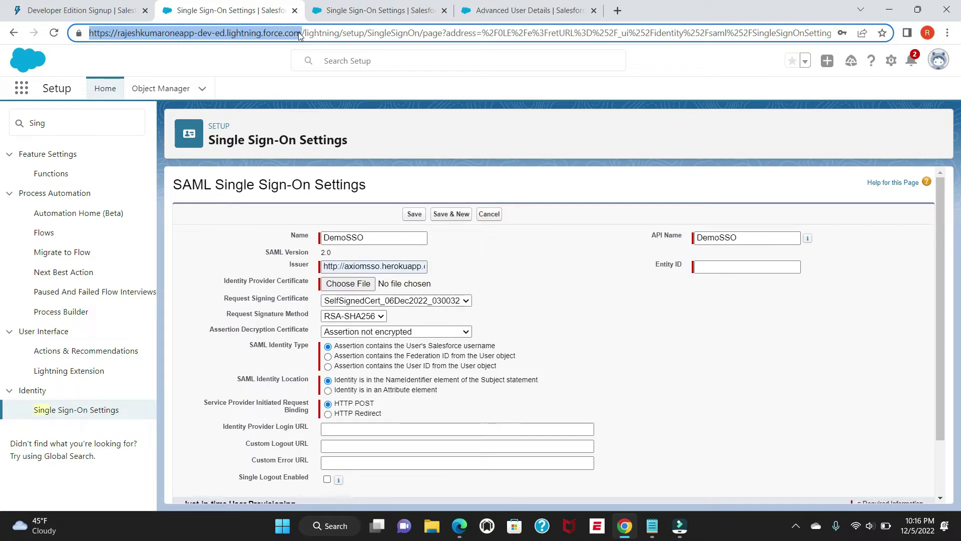
{"action": "left_click", "coordinate": [706, 267]}
{"action": "key", "text": "ctrl+v"}
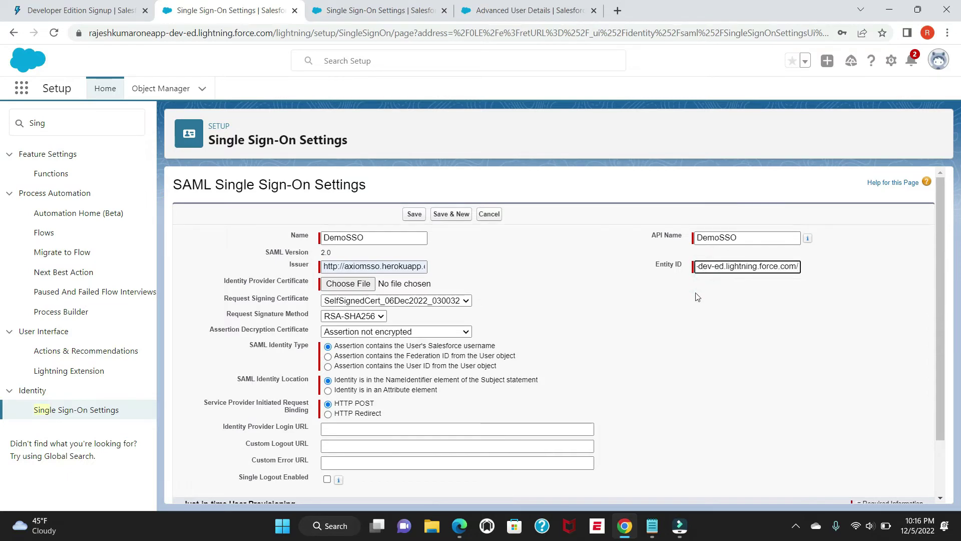
{"action": "left_click", "coordinate": [706, 312]}
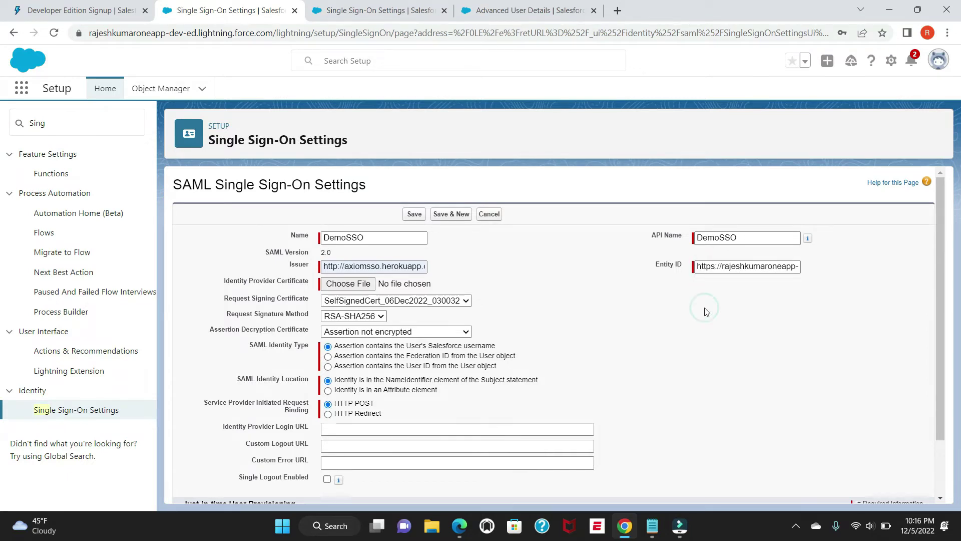
Check the full Entity ID URL through to its ending.
{"action": "left_click", "coordinate": [794, 267]}
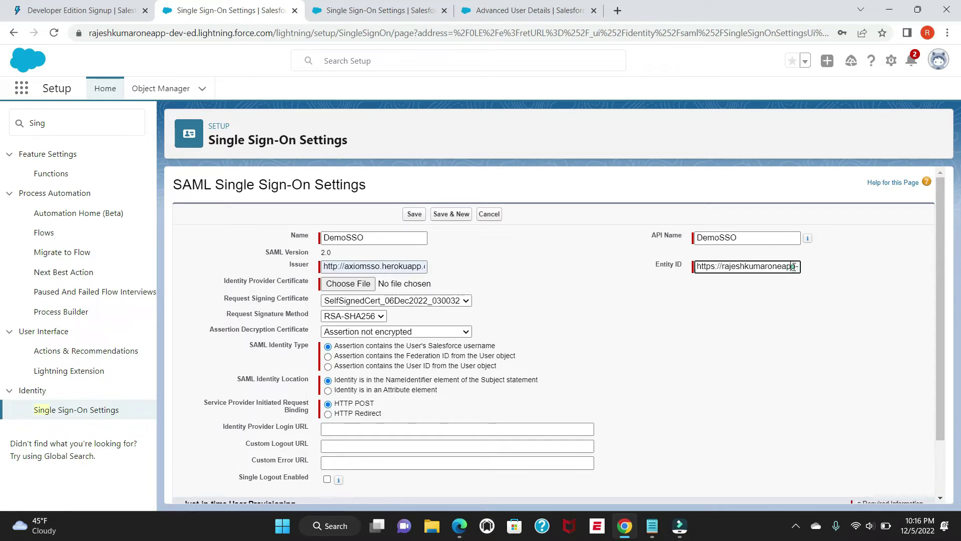
{"action": "key", "text": "Right"}
{"action": "key", "text": "Right"}
{"action": "key", "text": "Right"}
{"action": "key", "text": "Right"}
{"action": "key", "text": "Right"}
{"action": "key", "text": "Right"}
{"action": "key", "text": "Right"}
{"action": "key", "text": "Right"}
{"action": "key", "text": "Right"}
{"action": "key", "text": "Right"}
{"action": "key", "text": "Right"}
{"action": "key", "text": "Right"}
{"action": "key", "text": "Right"}
{"action": "key", "text": "Right"}
{"action": "key", "text": "Right"}
{"action": "key", "text": "Right"}
{"action": "key", "text": "Right"}
{"action": "key", "text": "Right"}
{"action": "key", "text": "Right"}
{"action": "key", "text": "Right"}
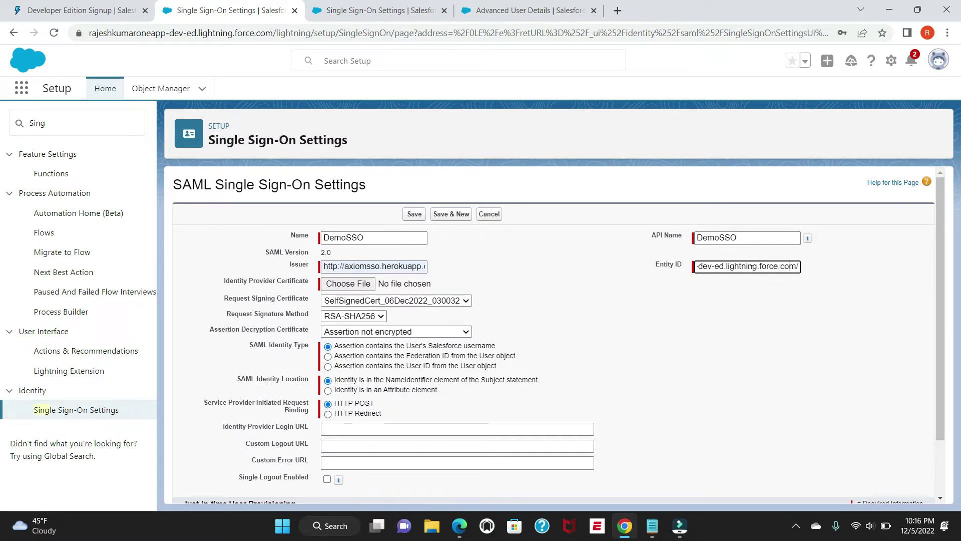
{"action": "key", "text": "Left"}
{"action": "key", "text": "Left"}
Select Axiom-IdpCert from the Downloads folder as the Identity Provider Certificate.
{"action": "left_click", "coordinate": [363, 288]}
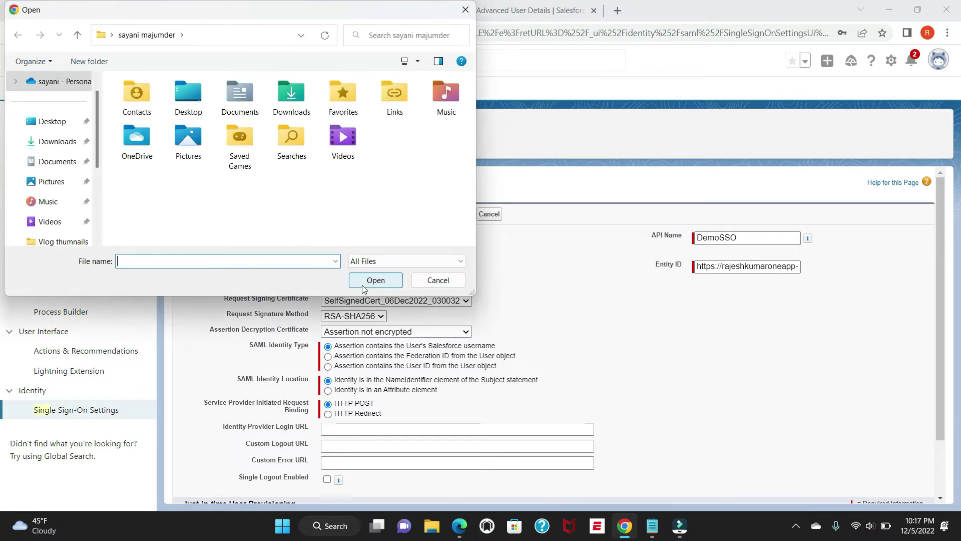
{"action": "left_click", "coordinate": [65, 143]}
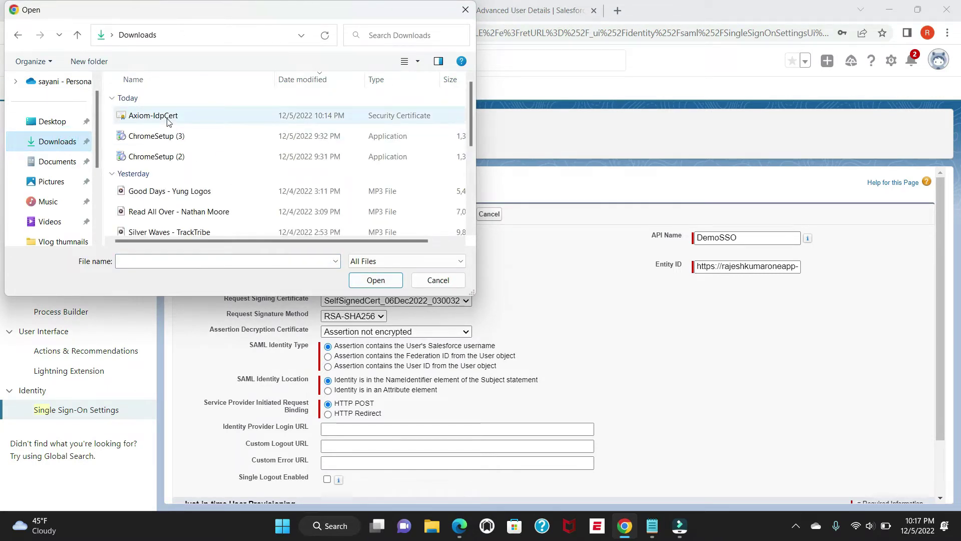
{"action": "left_click", "coordinate": [168, 119]}
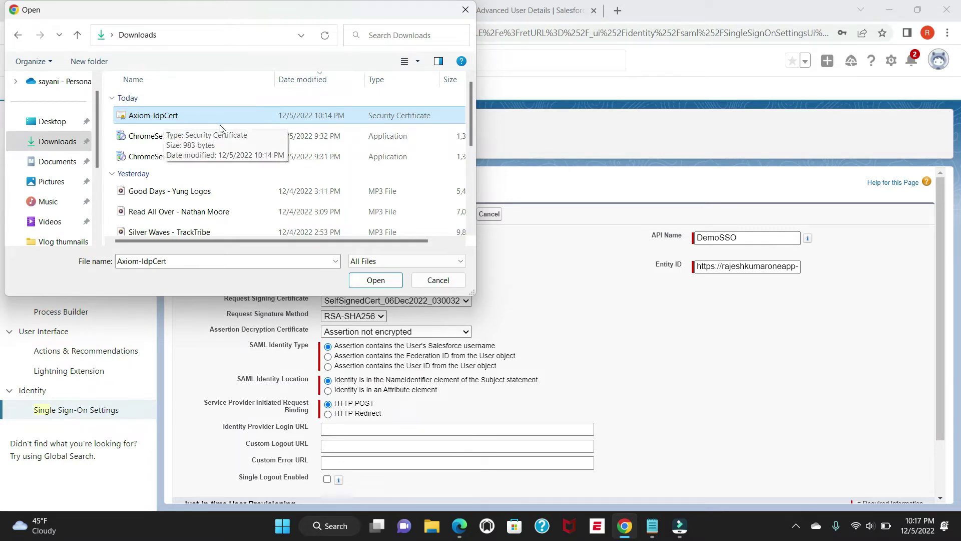
{"action": "left_click", "coordinate": [375, 280]}
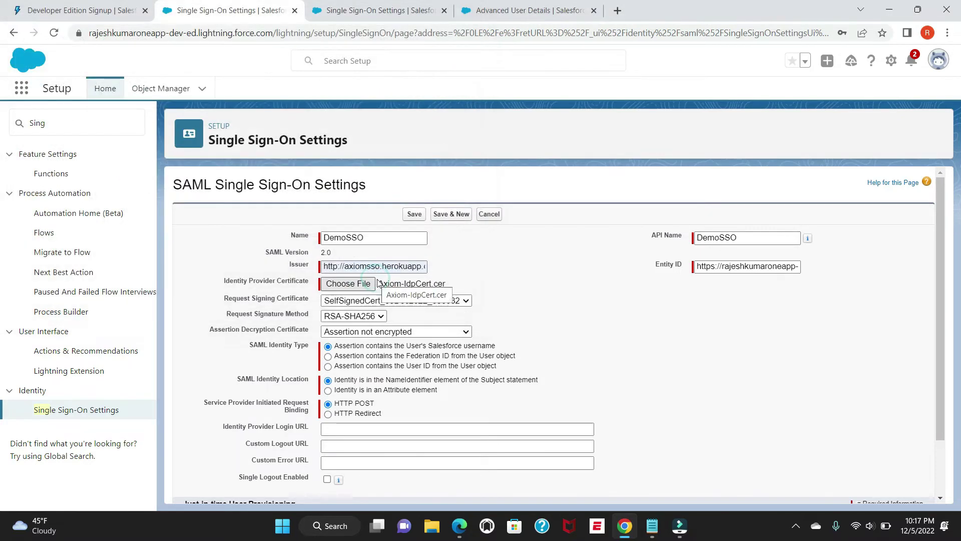
Keep SelfSignedCert_06Dec2022_030032 as the request signing certificate and RSA-SHA256 as the request signature method.
{"action": "left_click", "coordinate": [433, 301]}
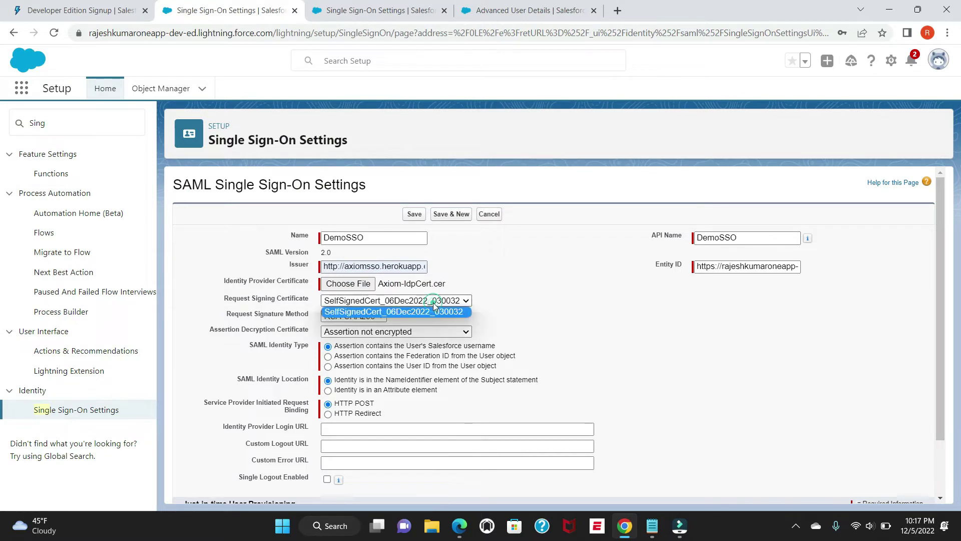
{"action": "left_click", "coordinate": [521, 296]}
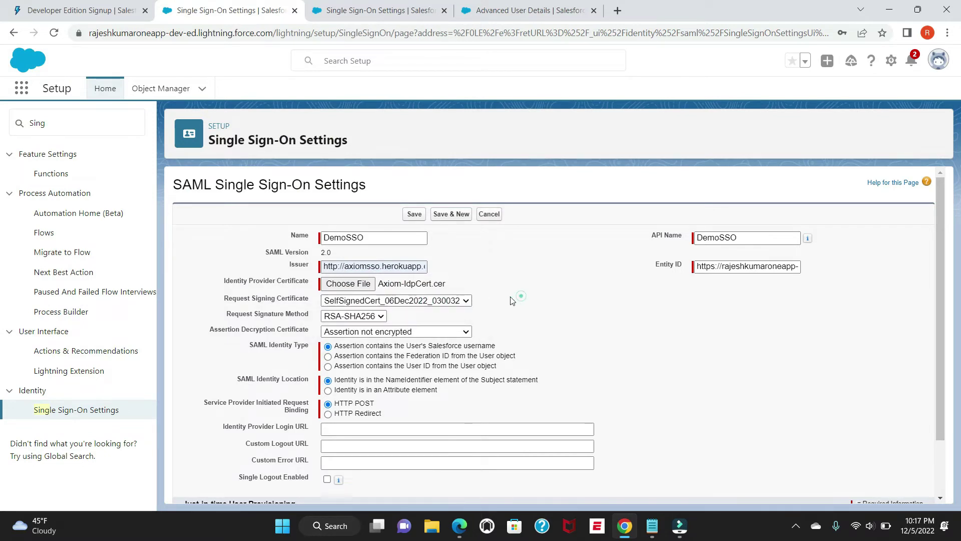
{"action": "left_click", "coordinate": [370, 316]}
{"action": "left_click", "coordinate": [520, 328]}
Set the SAML identity type to the Federation ID from the User object and the request binding to HTTP Redirect.
{"action": "left_click", "coordinate": [328, 356]}
{"action": "scroll", "coordinate": [540, 361], "scroll_direction": "down", "scroll_amount": 1}
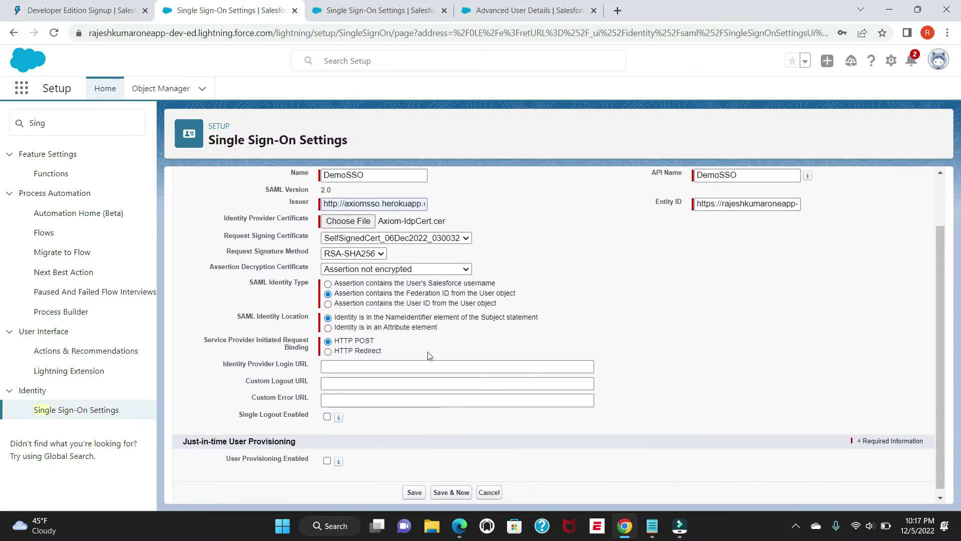
{"action": "left_click", "coordinate": [328, 351]}
Save the DemoSSO configuration with the Identity Provider Login URL left blank.
{"action": "left_click", "coordinate": [339, 367]}
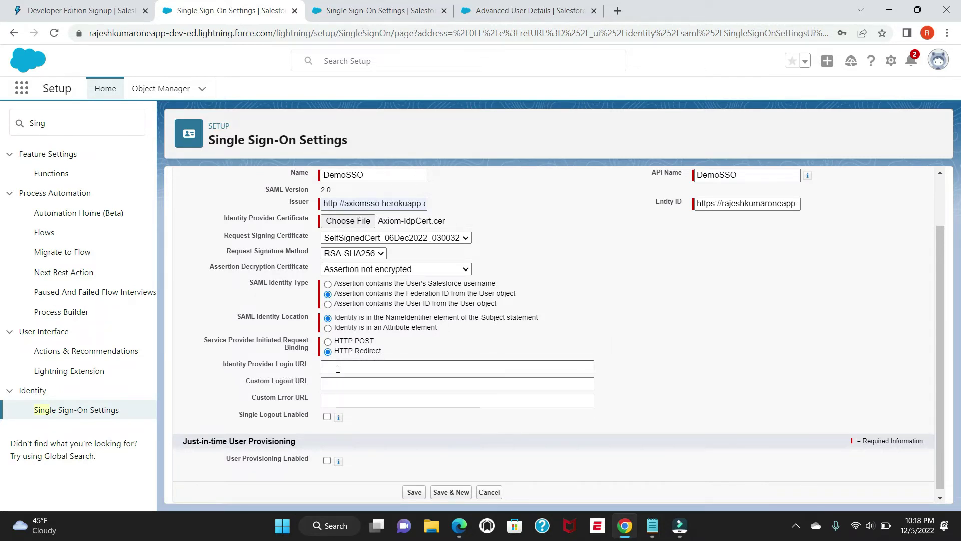
{"action": "left_click", "coordinate": [339, 367]}
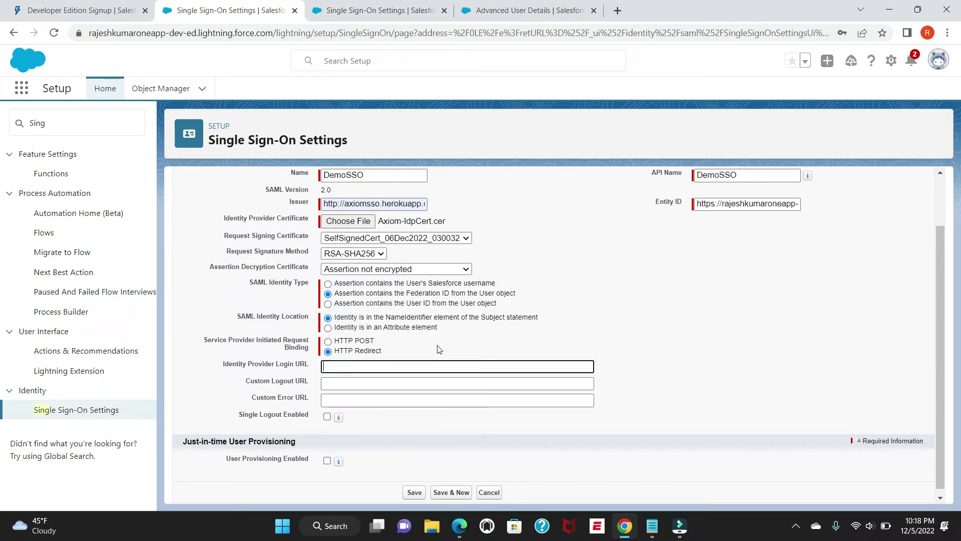
{"action": "scroll", "coordinate": [445, 446], "scroll_direction": "down", "scroll_amount": 1}
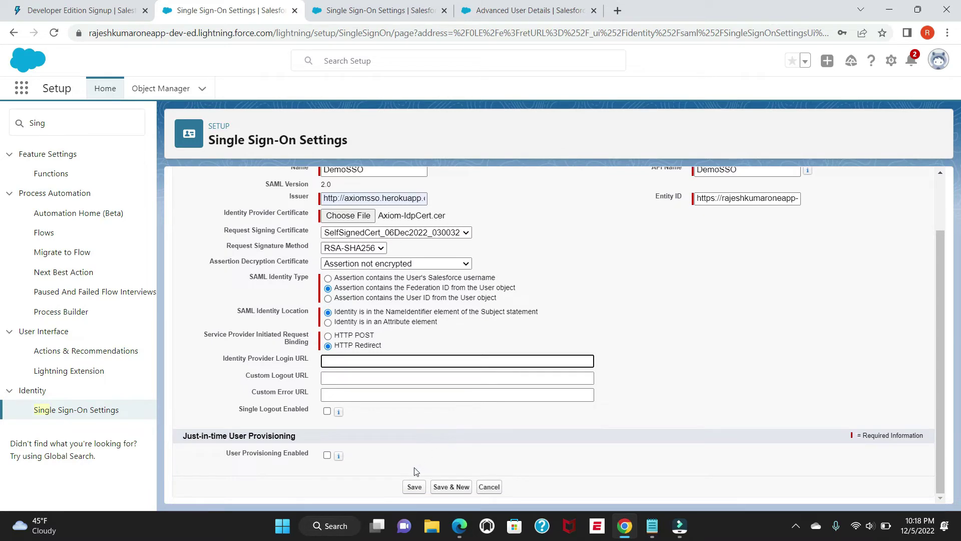
{"action": "left_click", "coordinate": [414, 487]}
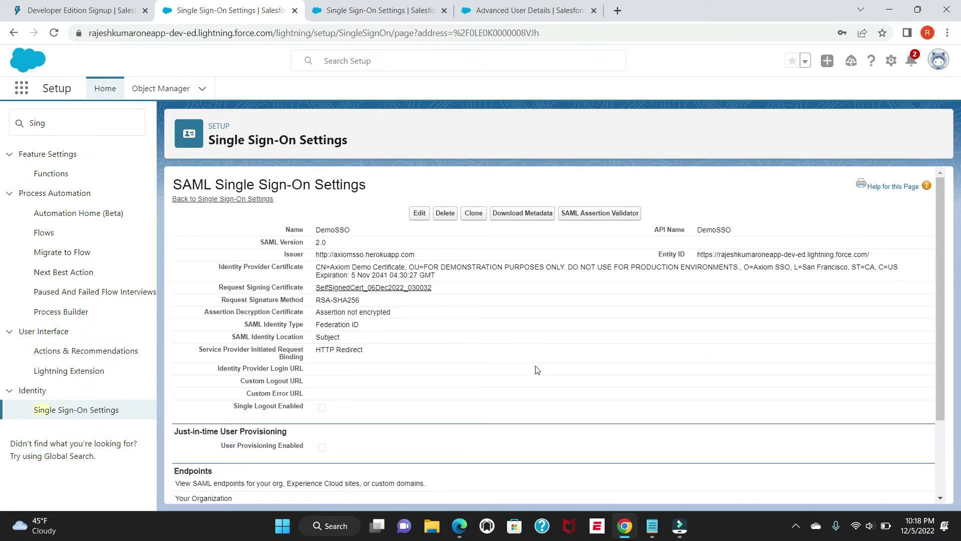
Try to replace DemoSSO's Entity ID with the my.salesforce.com base address copied from the Login URL endpoint, and save the configuration.
{"action": "scroll", "coordinate": [537, 369], "scroll_direction": "down", "scroll_amount": 3}
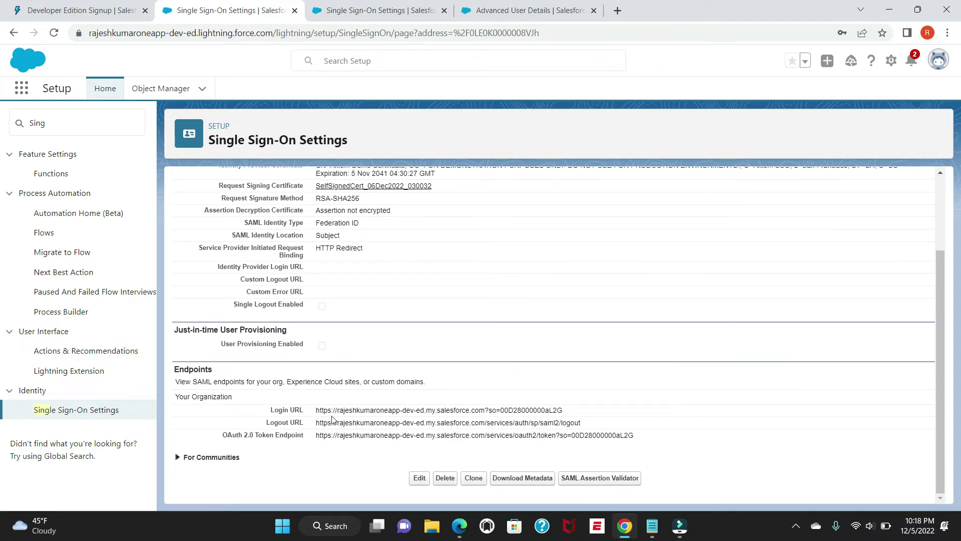
{"action": "left_click_drag", "start_coordinate": [317, 411], "coordinate": [482, 411]}
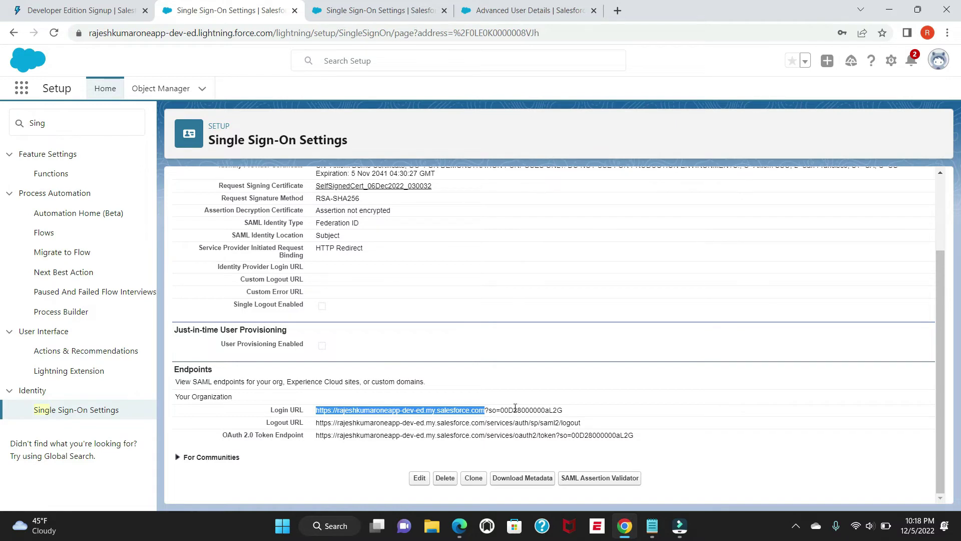
{"action": "scroll", "coordinate": [516, 407], "scroll_direction": "up", "scroll_amount": 2}
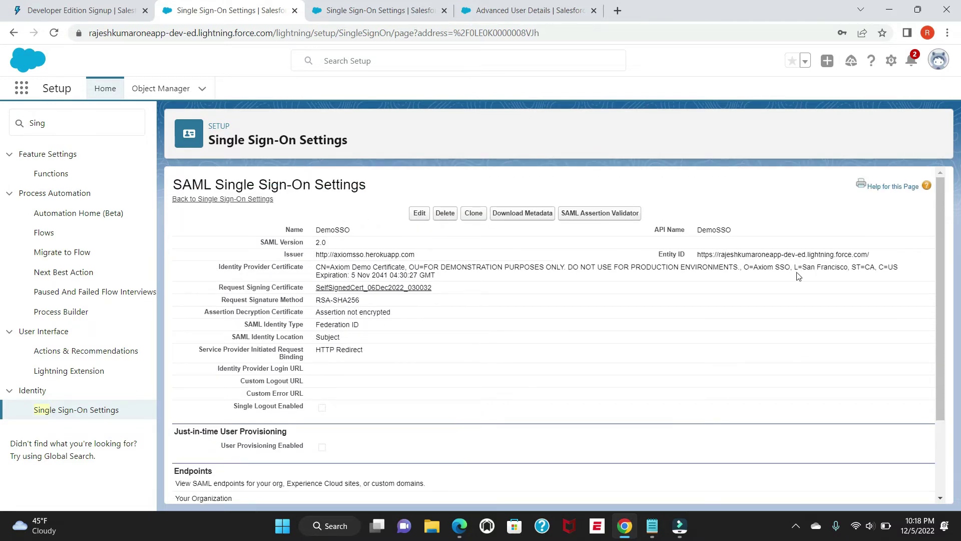
{"action": "triple_click", "coordinate": [839, 255]}
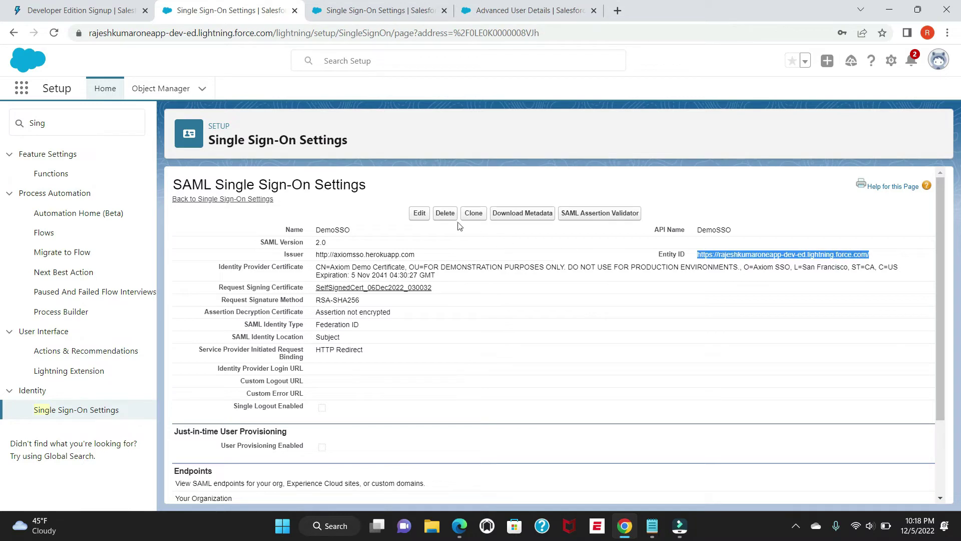
{"action": "left_click", "coordinate": [420, 212]}
{"action": "left_click", "coordinate": [756, 266]}
{"action": "triple_click", "coordinate": [756, 266]}
{"action": "key", "text": "End"}
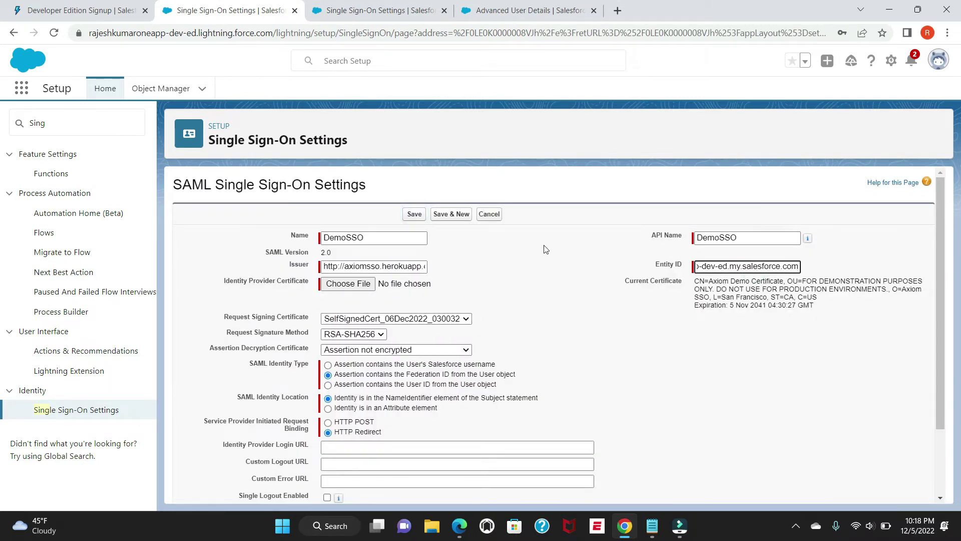
{"action": "left_click", "coordinate": [412, 215]}
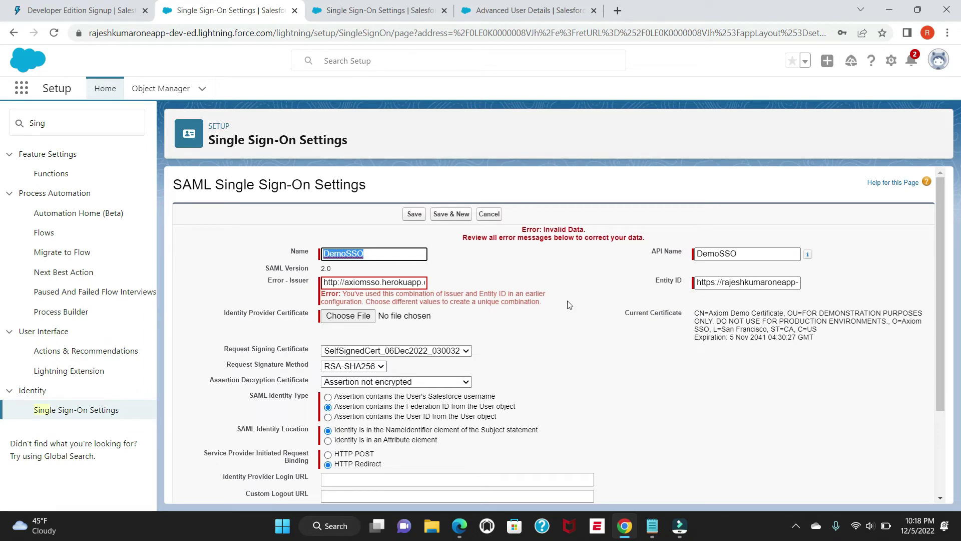
Examine the Entity ID in the DemoSSO form through to the end of its address.
{"action": "left_click", "coordinate": [762, 284]}
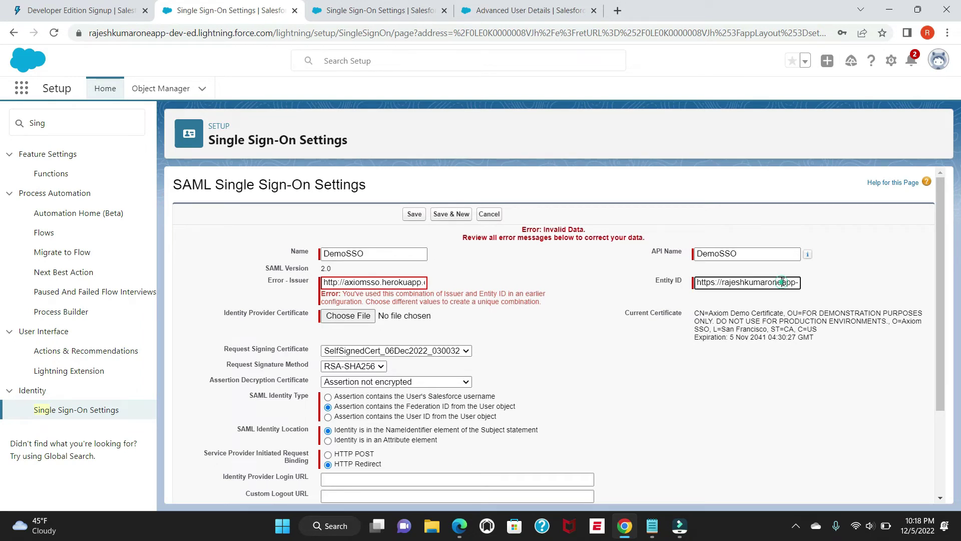
{"action": "key", "text": "Right"}
{"action": "key", "text": "Right"}
{"action": "key", "text": "Right"}
{"action": "key", "text": "Right"}
{"action": "key", "text": "Right"}
{"action": "key", "text": "Right"}
{"action": "key", "text": "Right"}
{"action": "key", "text": "Right"}
{"action": "key", "text": "Right"}
{"action": "key", "text": "Right"}
{"action": "key", "text": "Right"}
{"action": "key", "text": "Right"}
{"action": "key", "text": "Right"}
{"action": "key", "text": "Right"}
{"action": "key", "text": "Right"}
{"action": "key", "text": "Right"}
{"action": "key", "text": "Right"}
{"action": "key", "text": "Right"}
{"action": "key", "text": "Right"}
{"action": "key", "text": "Right"}
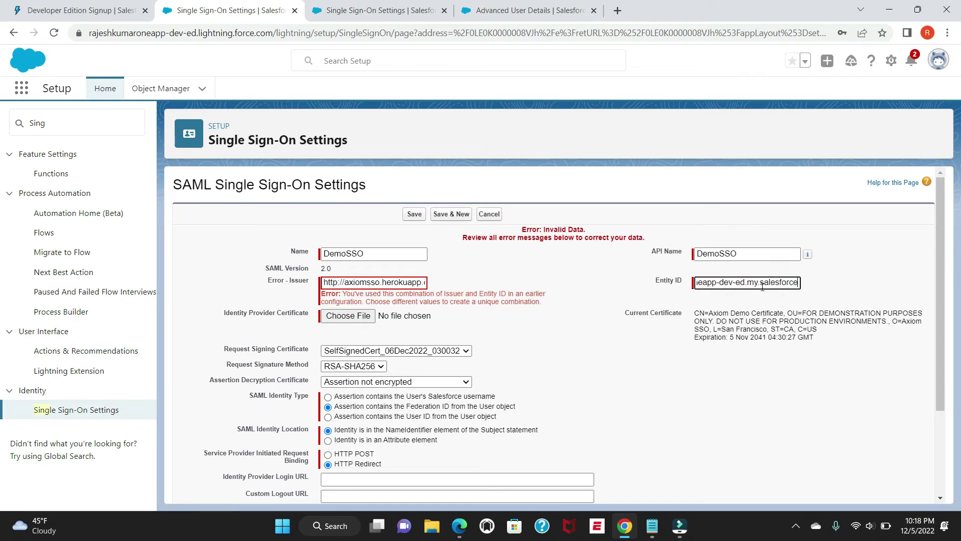
{"action": "left_click", "coordinate": [666, 326]}
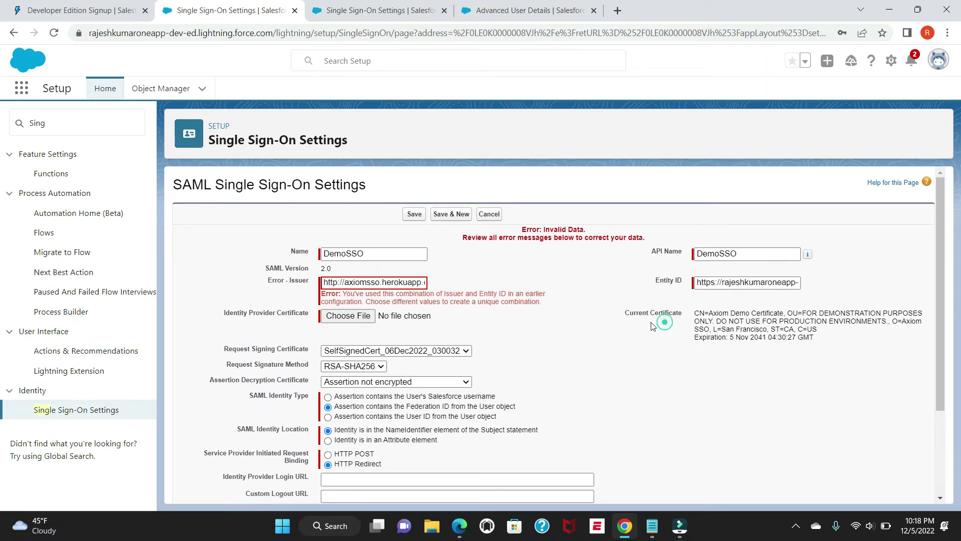
Switch to the existing Axiom SAML configuration, dismiss the notification request, and review its settings and endpoints.
{"action": "left_click", "coordinate": [368, 12]}
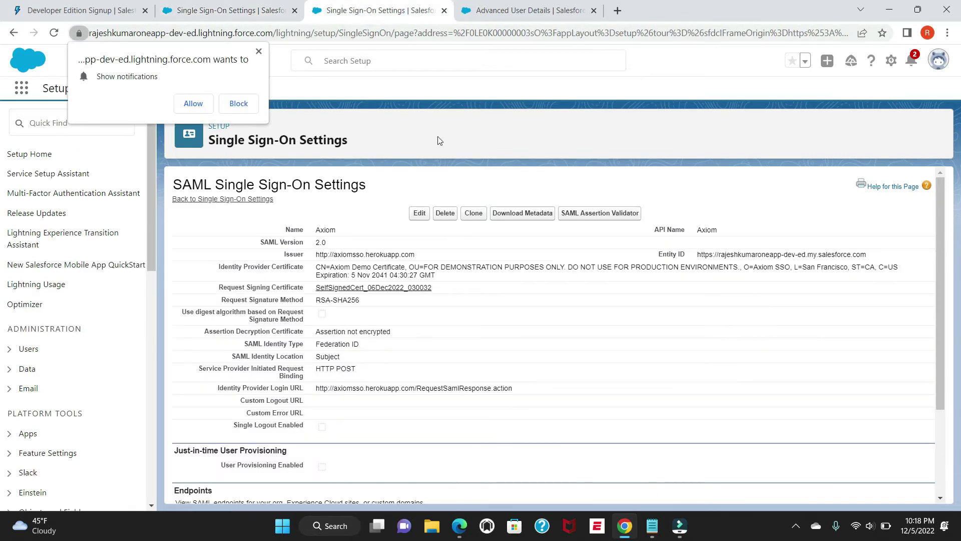
{"action": "left_click", "coordinate": [258, 51]}
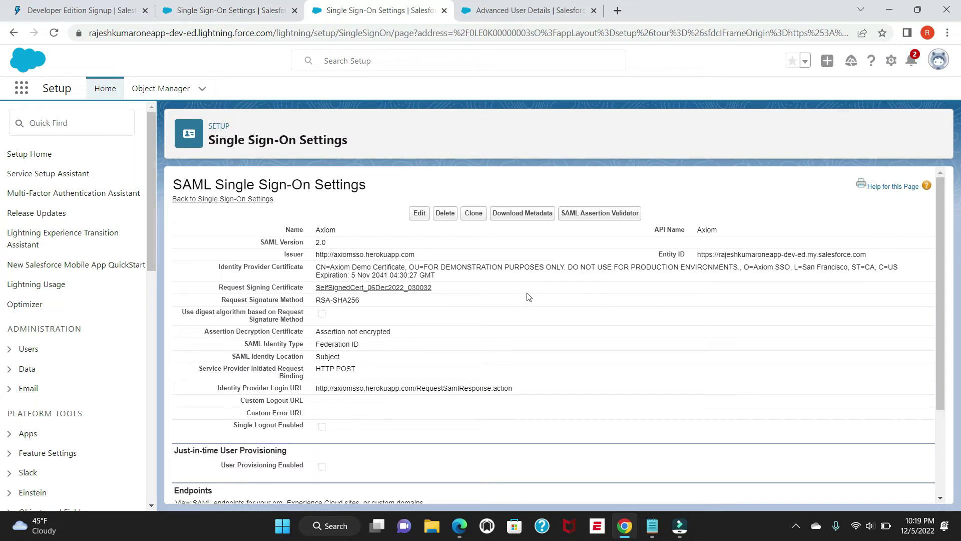
{"action": "scroll", "coordinate": [575, 306], "scroll_direction": "down", "scroll_amount": 1}
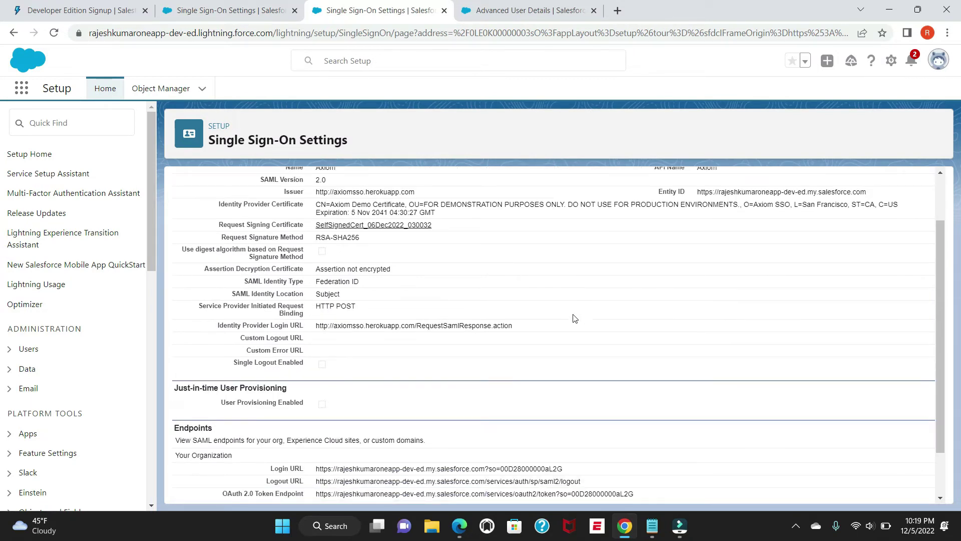
{"action": "scroll", "coordinate": [449, 320], "scroll_direction": "up", "scroll_amount": 1}
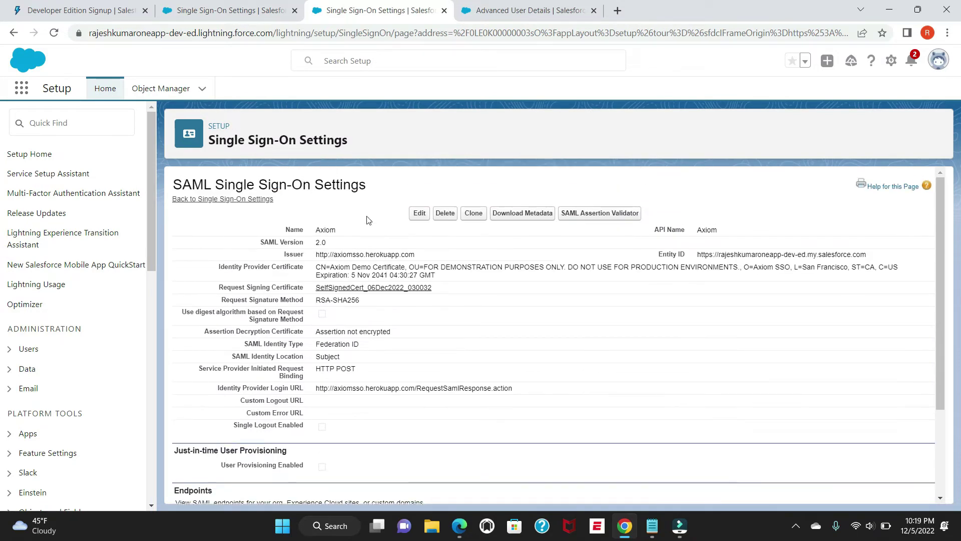
Examine the Identity Provider Login URL and Entity ID in the Axiom configuration's edit form, then cancel editing.
{"action": "left_click", "coordinate": [412, 220]}
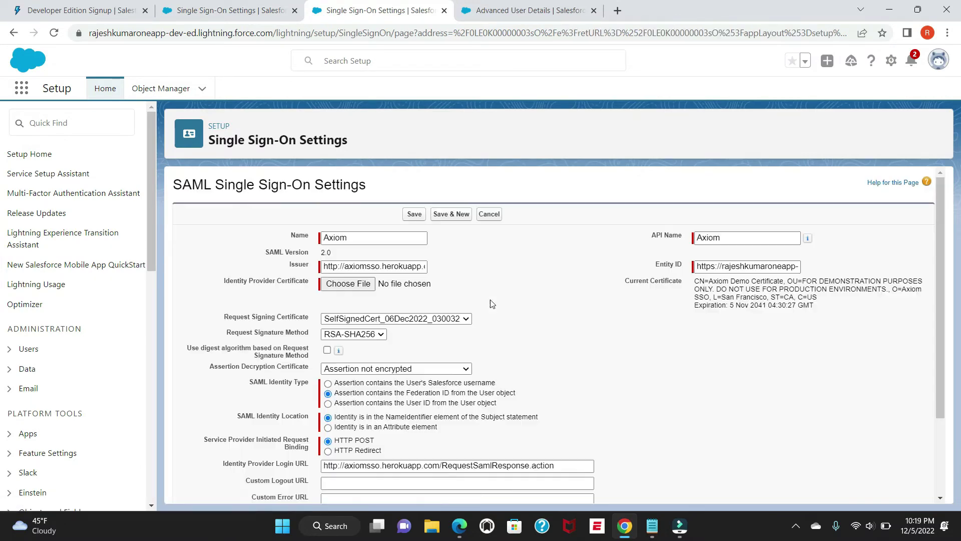
{"action": "scroll", "coordinate": [500, 305], "scroll_direction": "down", "scroll_amount": 3}
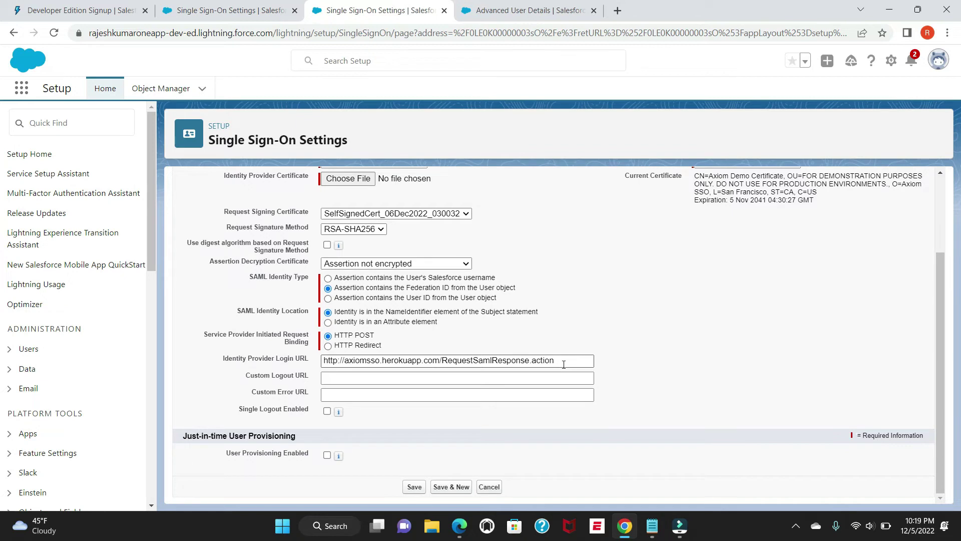
{"action": "left_click_drag", "start_coordinate": [562, 364], "coordinate": [322, 365]}
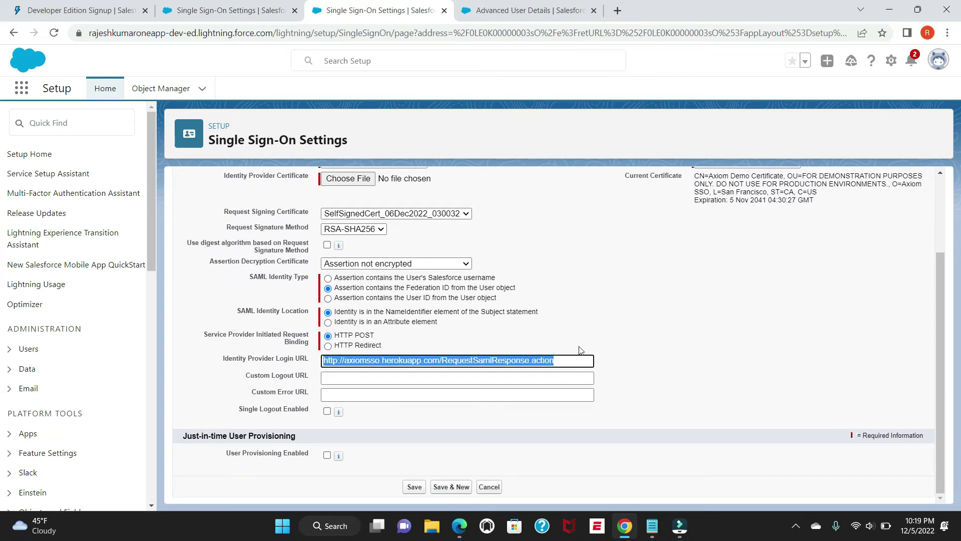
{"action": "scroll", "coordinate": [701, 361], "scroll_direction": "up", "scroll_amount": 2}
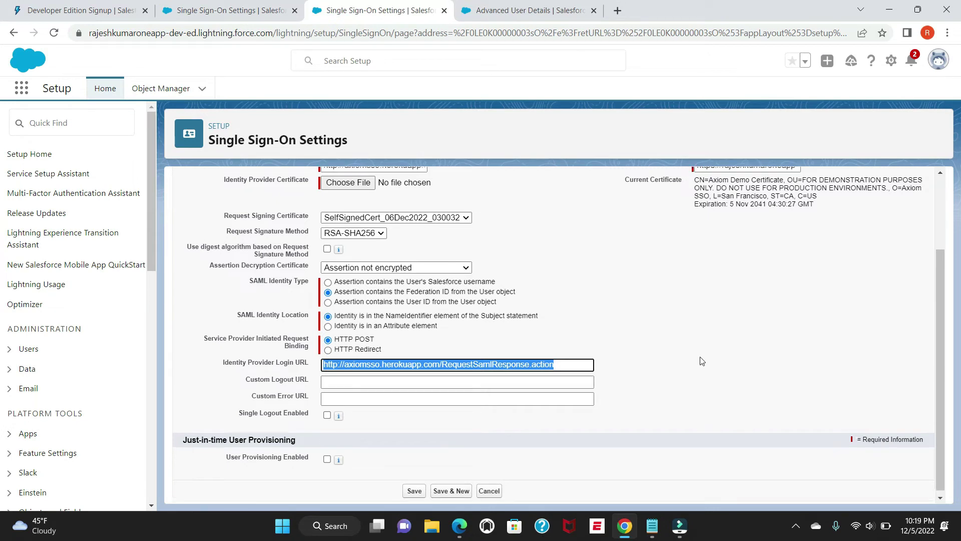
{"action": "double_click", "coordinate": [721, 266]}
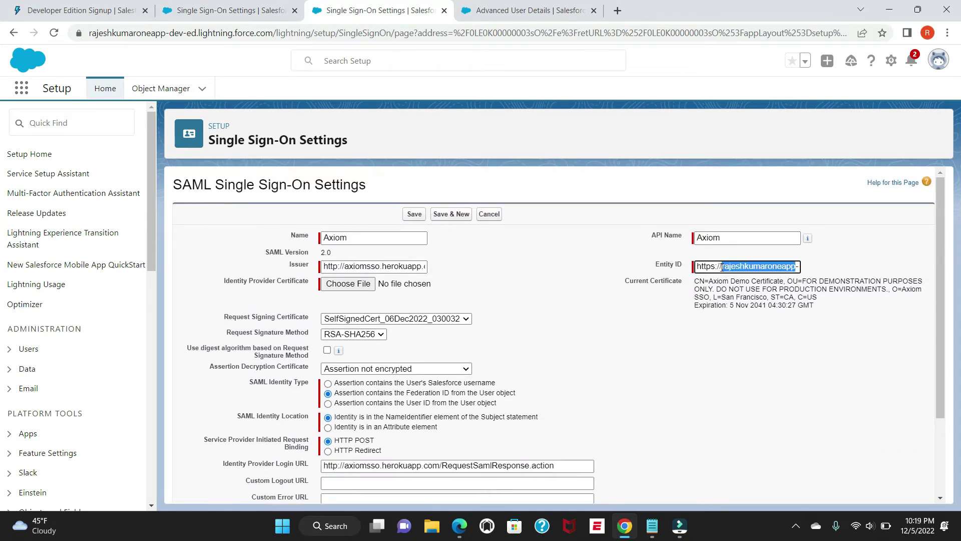
{"action": "triple_click", "coordinate": [713, 268]}
{"action": "scroll", "coordinate": [698, 268], "scroll_direction": "down", "scroll_amount": 2}
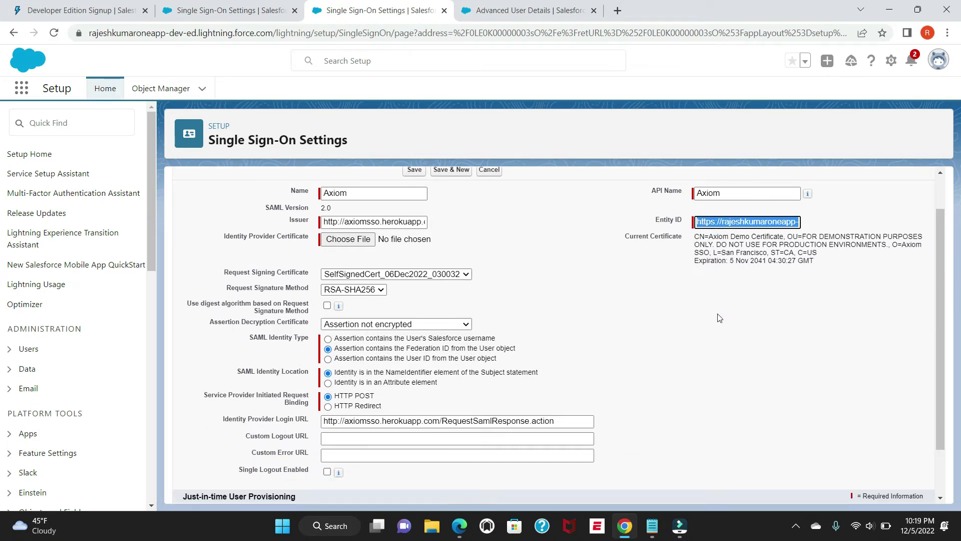
{"action": "left_click", "coordinate": [484, 487]}
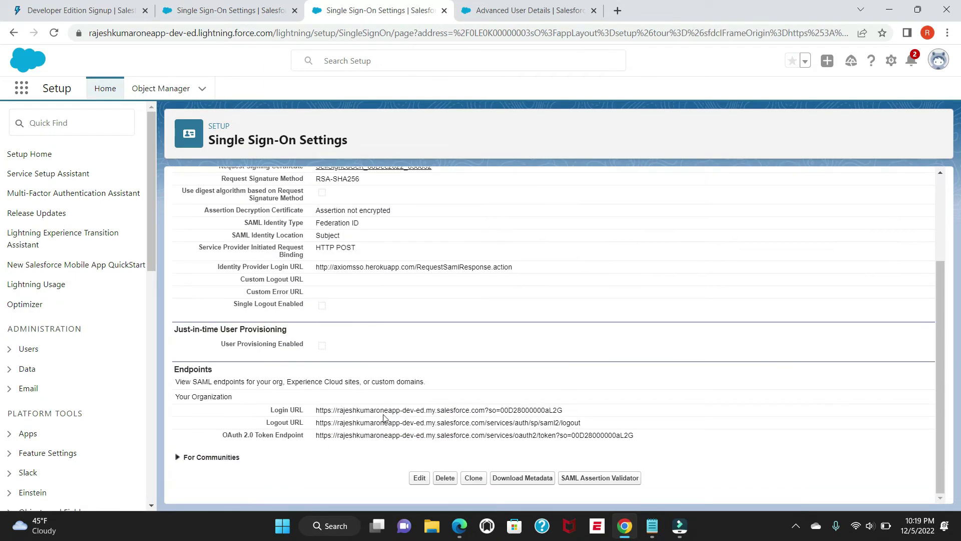
Compare the base address of the Axiom configuration's Login URL endpoint with its Entity ID, and check its Issuer.
{"action": "left_click_drag", "start_coordinate": [315, 410], "coordinate": [486, 411]}
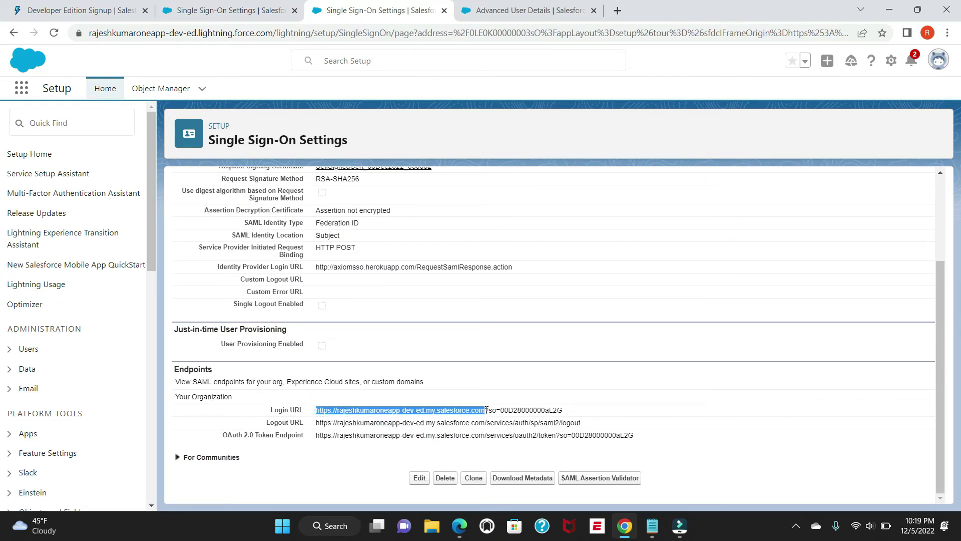
{"action": "scroll", "coordinate": [804, 363], "scroll_direction": "up", "scroll_amount": 3}
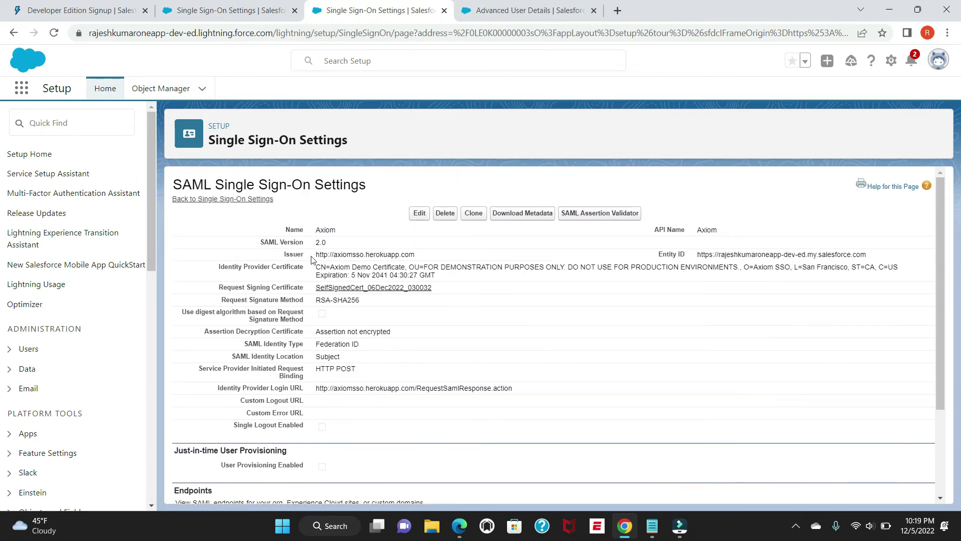
{"action": "left_click_drag", "start_coordinate": [316, 254], "coordinate": [417, 258]}
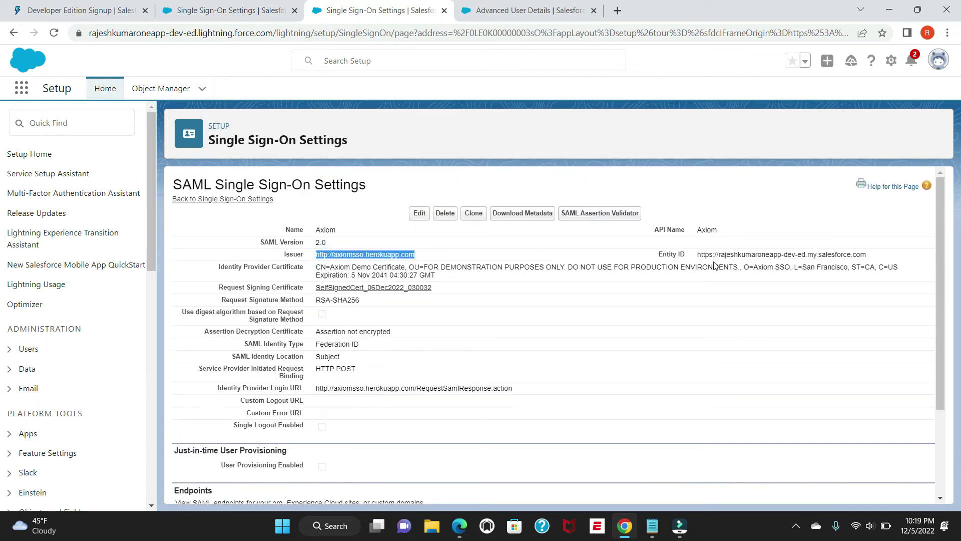
{"action": "left_click_drag", "start_coordinate": [700, 254], "coordinate": [874, 258]}
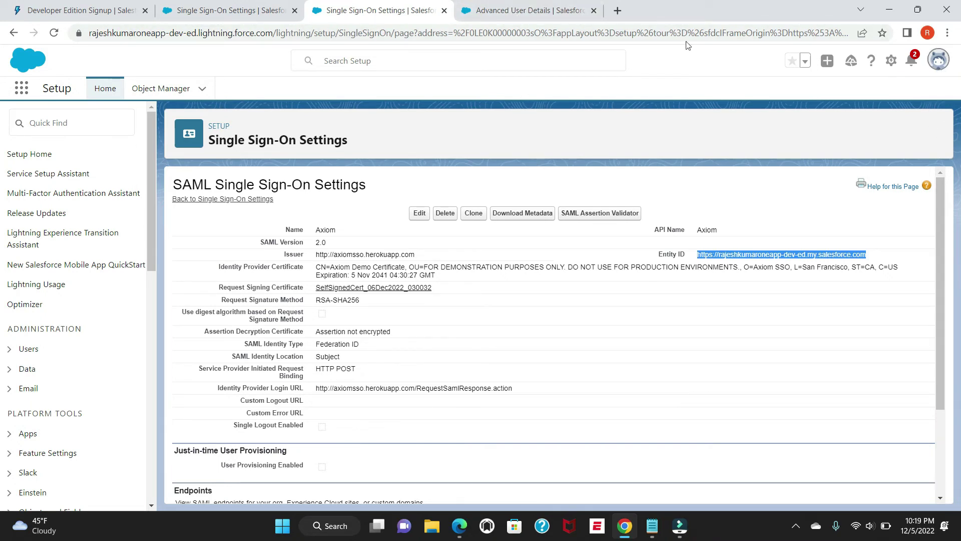
Examine the Federation ID under Single Sign On Information in the user's Advanced User Details edit form.
{"action": "left_click", "coordinate": [493, 14]}
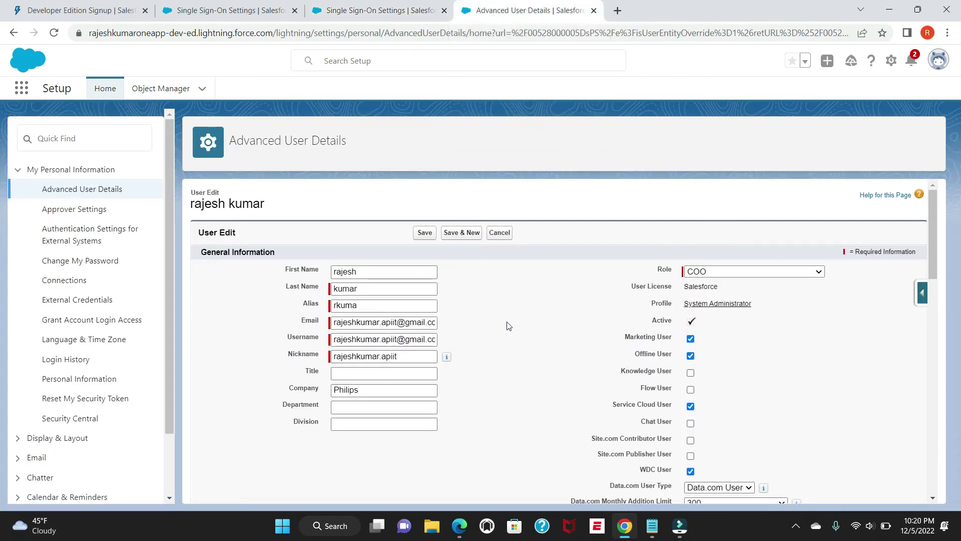
{"action": "scroll", "coordinate": [500, 295], "scroll_direction": "down", "scroll_amount": 3}
{"action": "scroll", "coordinate": [500, 295], "scroll_direction": "up", "scroll_amount": 3}
{"action": "scroll", "coordinate": [481, 285], "scroll_direction": "down", "scroll_amount": 8}
{"action": "scroll", "coordinate": [485, 287], "scroll_direction": "down", "scroll_amount": 10}
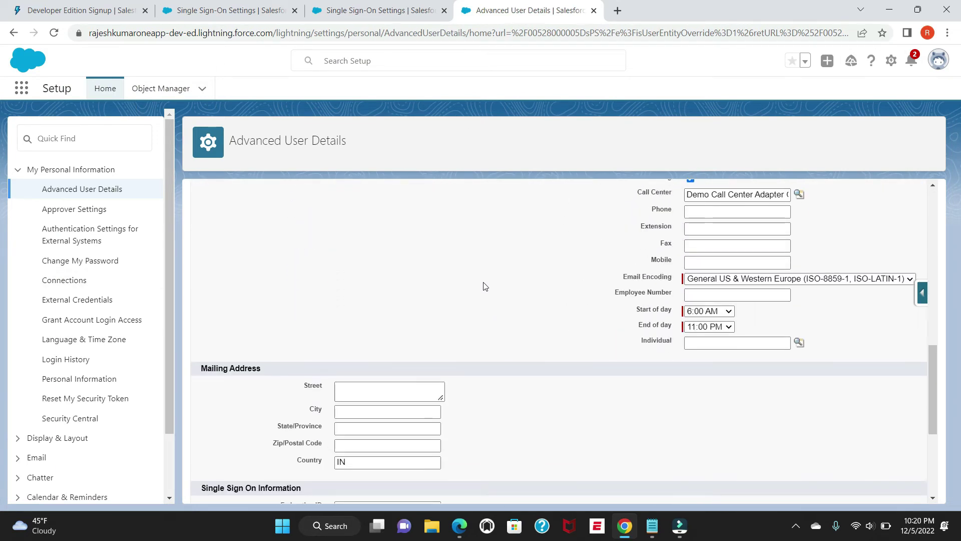
{"action": "left_click", "coordinate": [381, 293]}
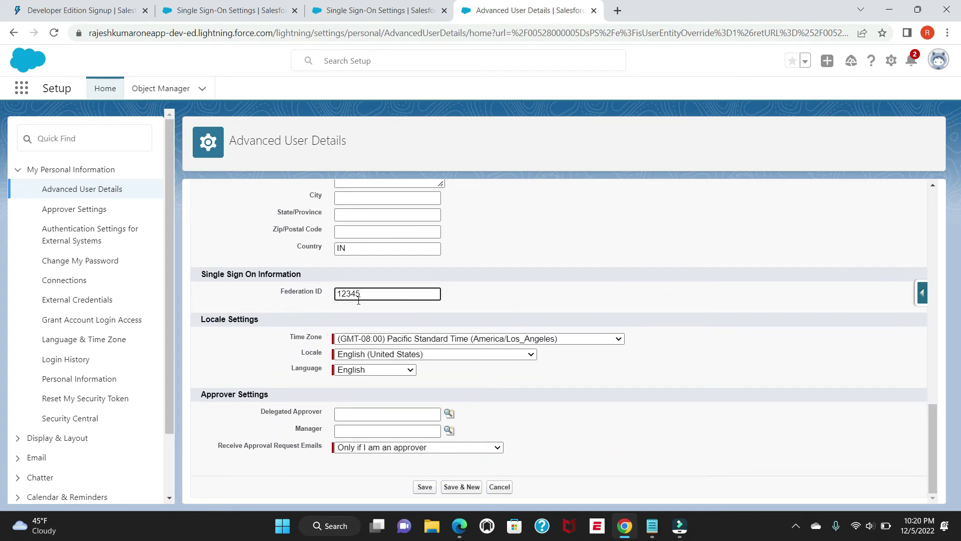
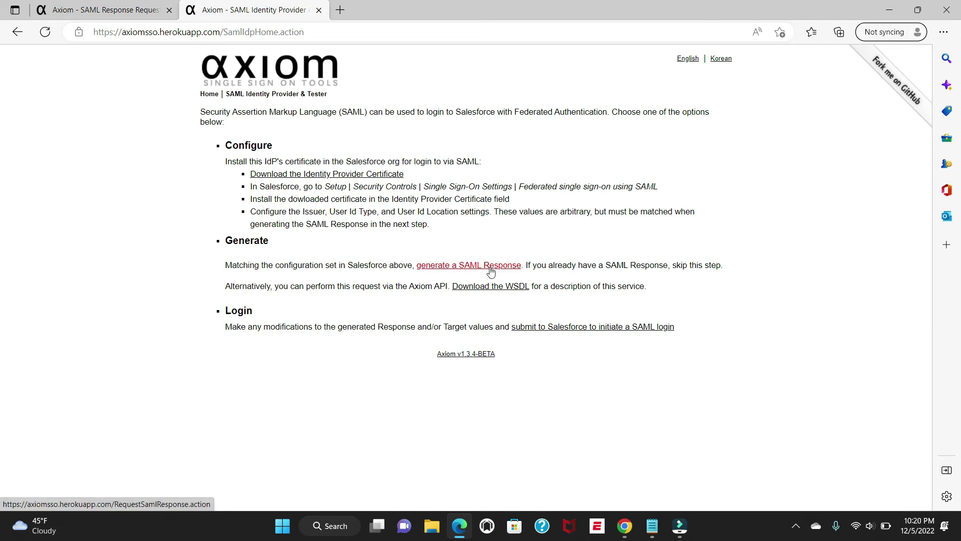
On the Axiom site in Edge, start generating a SAML response with SAML Version 2.0 and the user's Federation ID.
{"action": "left_click", "coordinate": [491, 271]}
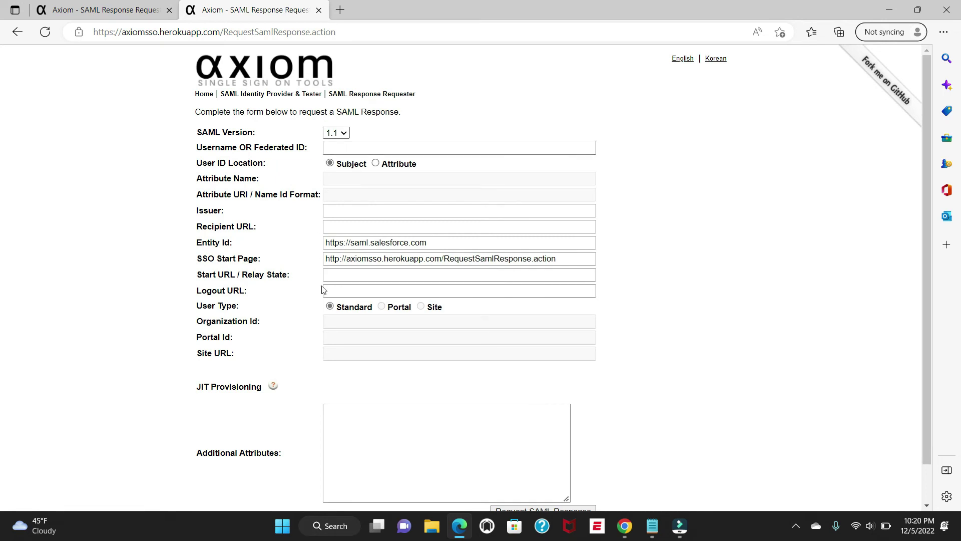
{"action": "left_click", "coordinate": [344, 133]}
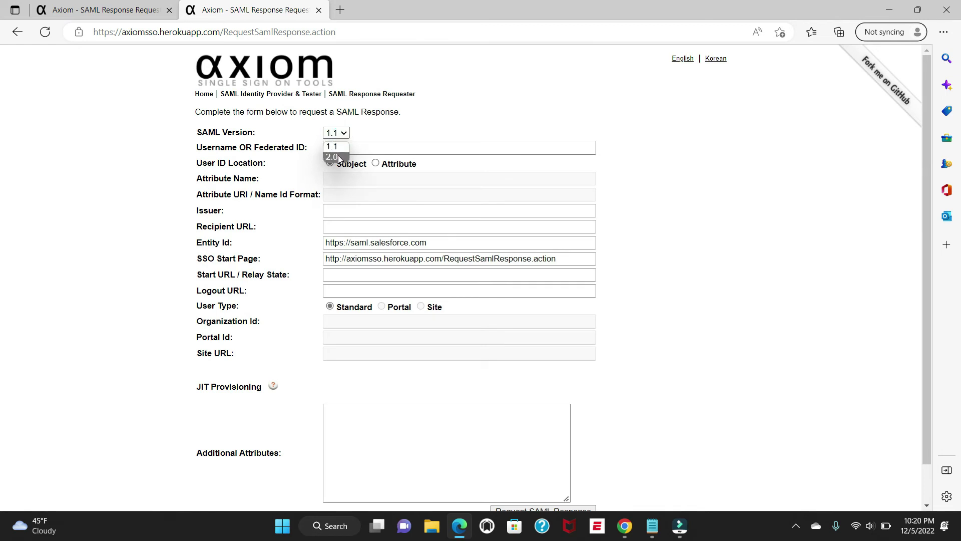
{"action": "left_click", "coordinate": [339, 158]}
{"action": "left_click", "coordinate": [338, 149]}
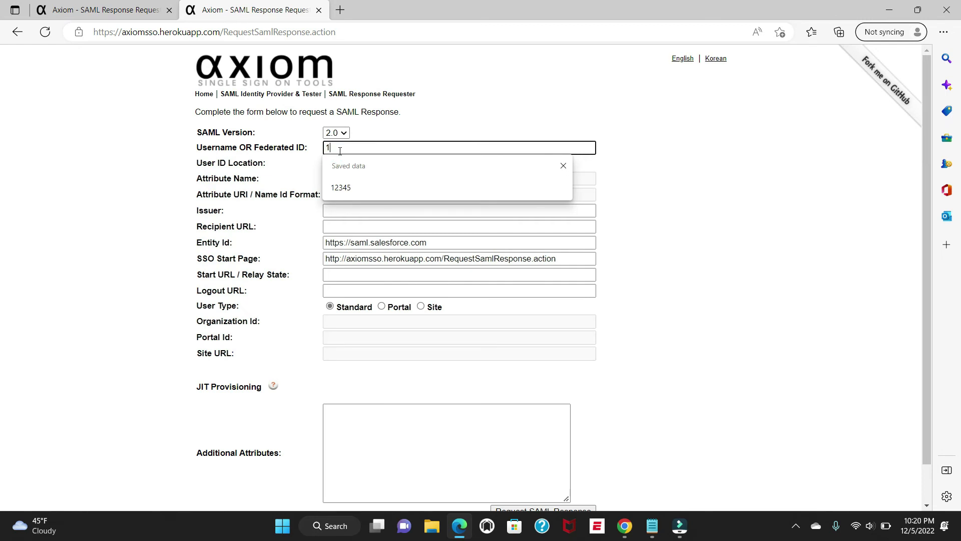
{"action": "type", "text": "12345"}
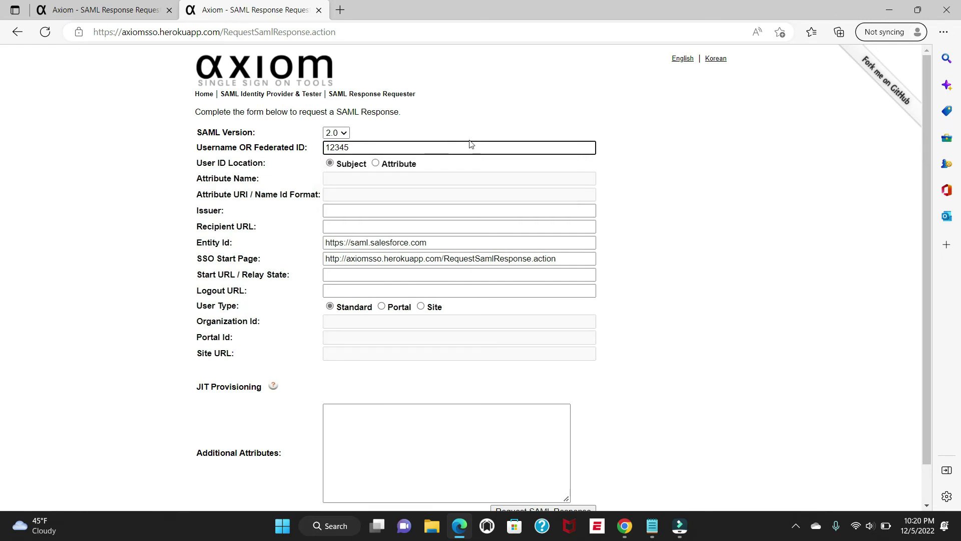
{"action": "left_click", "coordinate": [641, 213]}
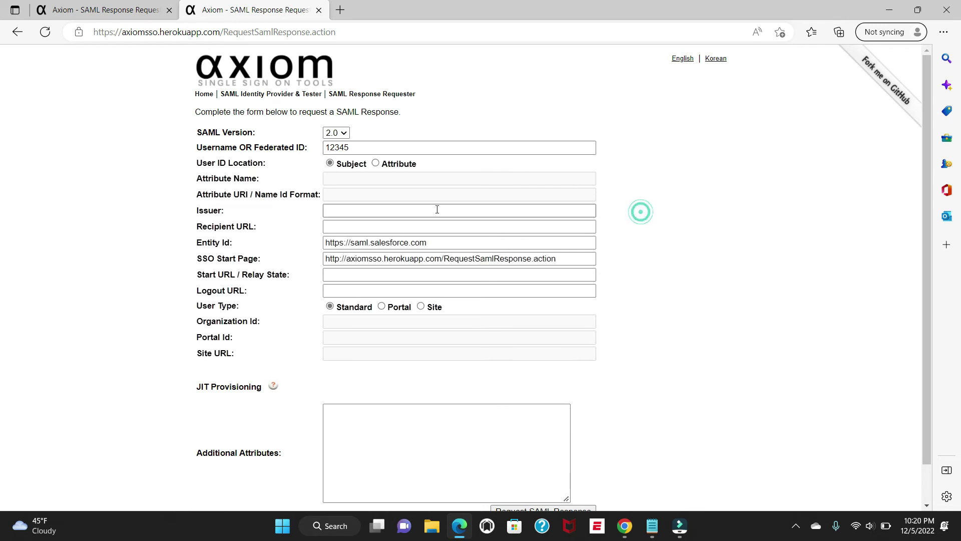
{"action": "left_click", "coordinate": [394, 208]}
{"action": "key", "text": "alt+Tab"}
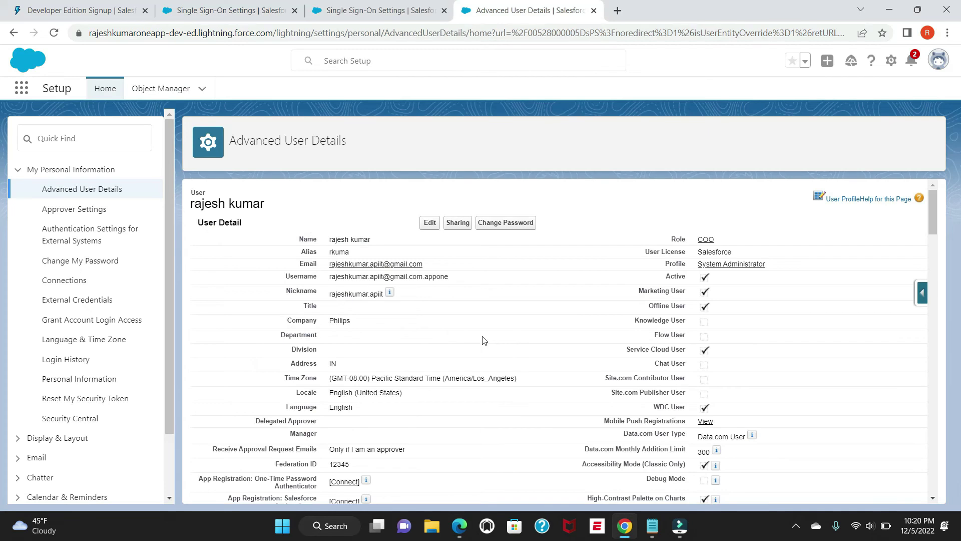
{"action": "left_click", "coordinate": [387, 20]}
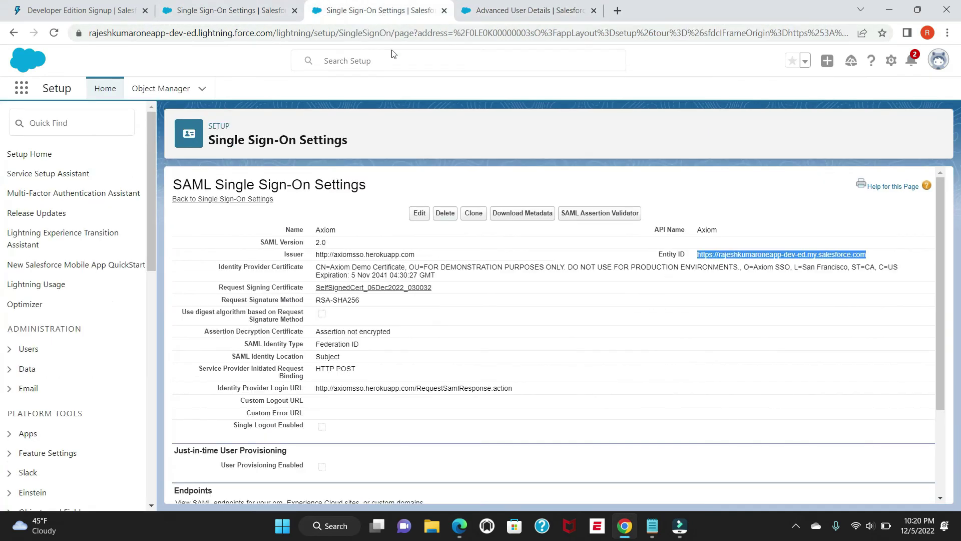
{"action": "triple_click", "coordinate": [334, 254]}
{"action": "key", "text": "ctrl+c"}
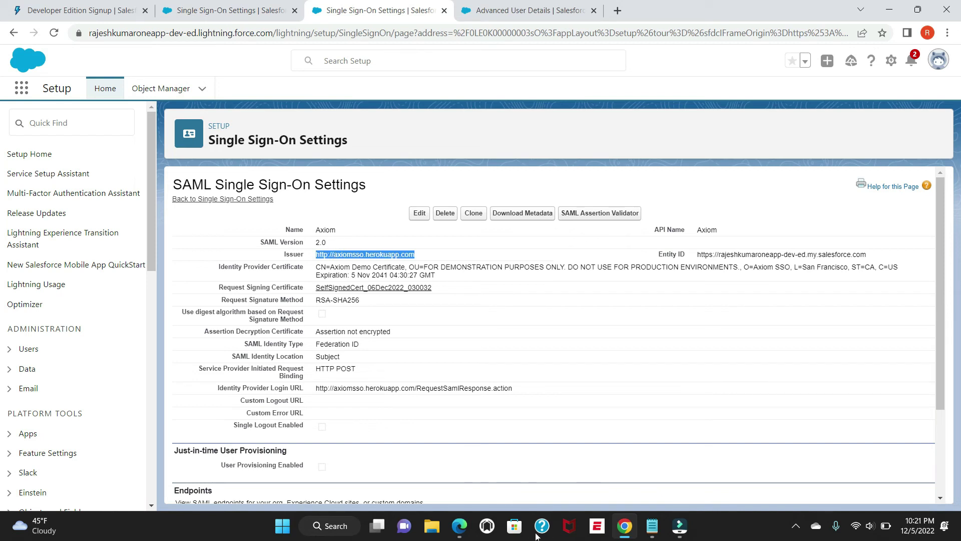
{"action": "left_click", "coordinate": [460, 525]}
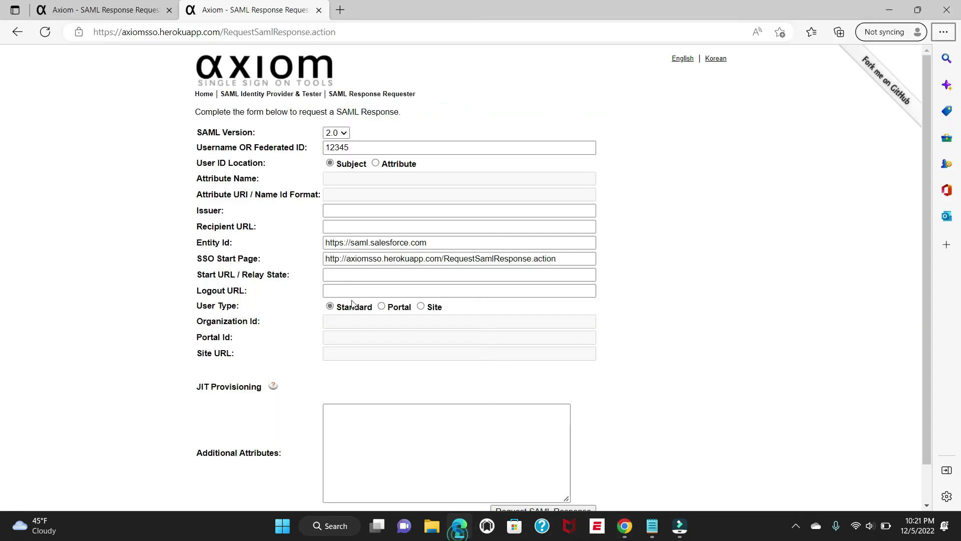
{"action": "left_click", "coordinate": [346, 213]}
{"action": "key", "text": "ctrl+v"}
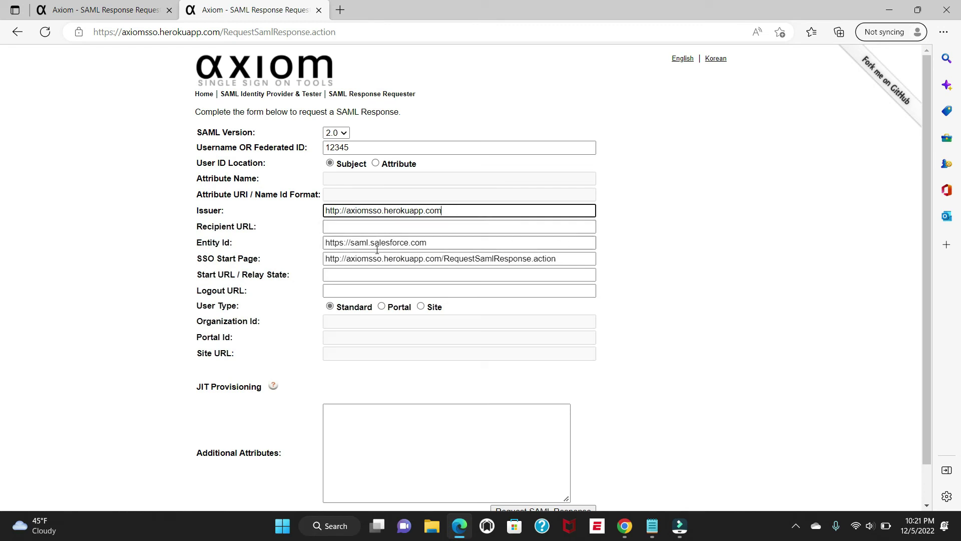
Copy the Login URL endpoint of the Axiom configuration in Salesforce into the Recipient URL of Axiom's SAML response request.
{"action": "left_click", "coordinate": [366, 227]}
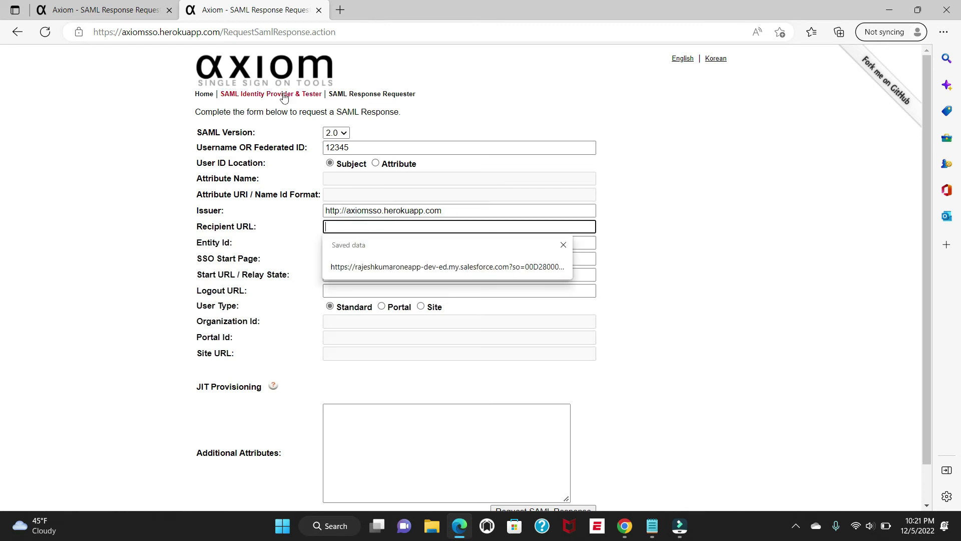
{"action": "key", "text": "alt+Tab"}
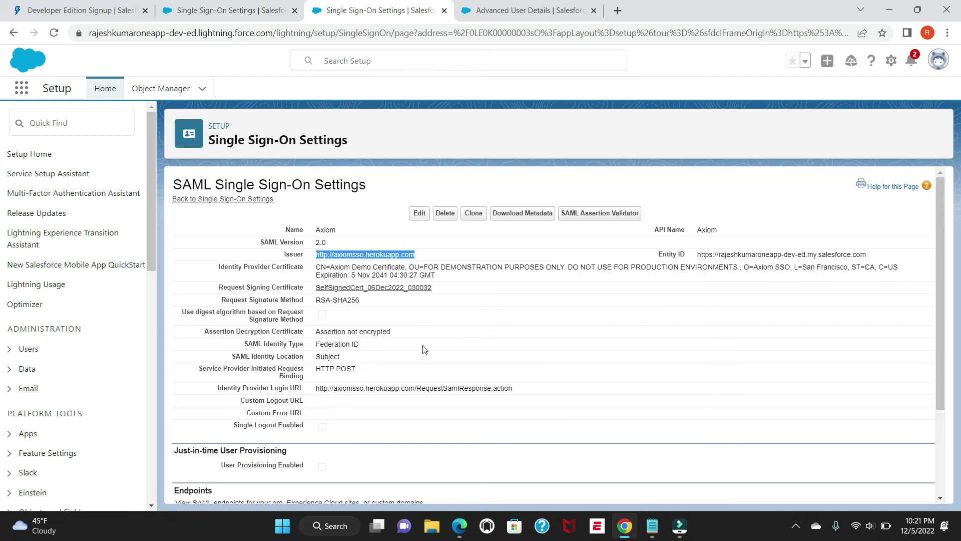
{"action": "scroll", "coordinate": [423, 350], "scroll_direction": "down", "scroll_amount": 3}
{"action": "left_click_drag", "start_coordinate": [317, 411], "coordinate": [565, 415]}
{"action": "key", "text": "ctrl+c"}
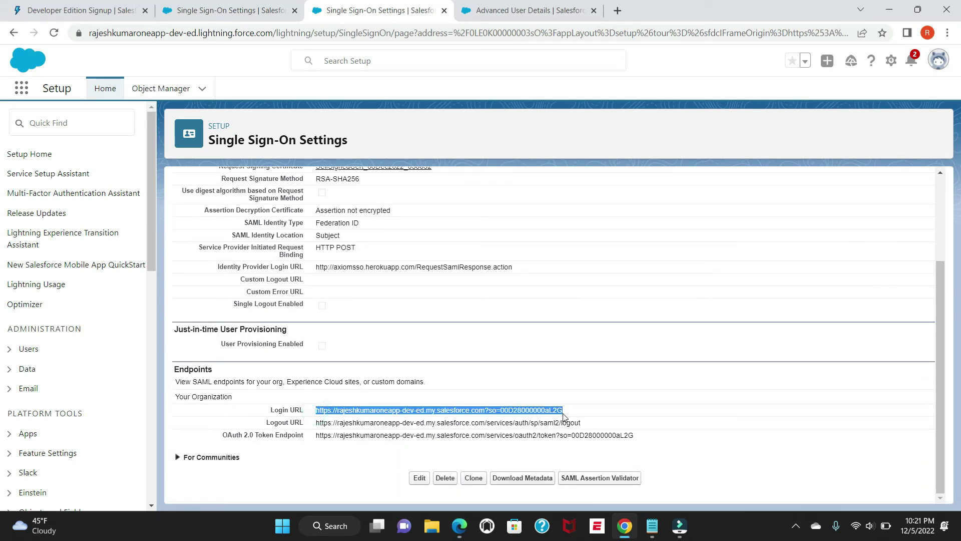
{"action": "left_click", "coordinate": [459, 526]}
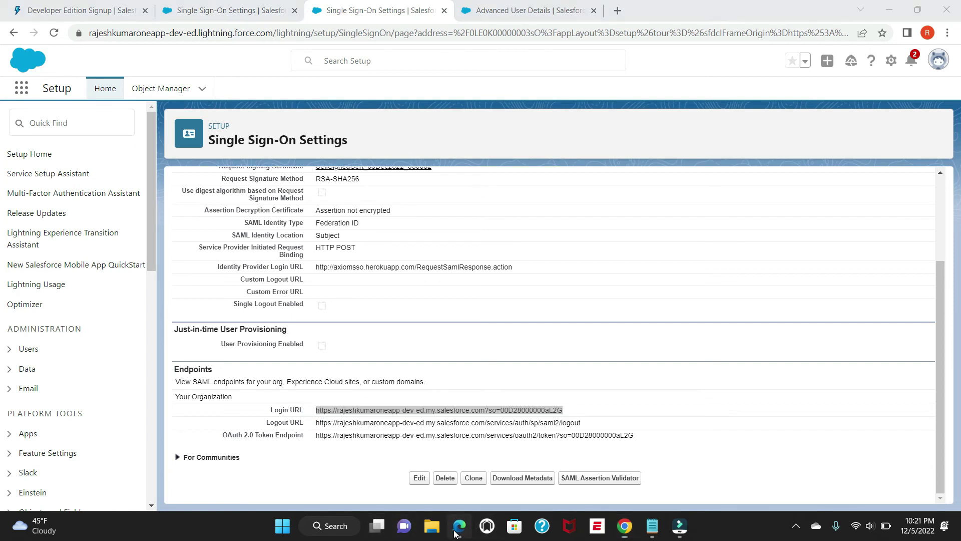
{"action": "key", "text": "ctrl+v"}
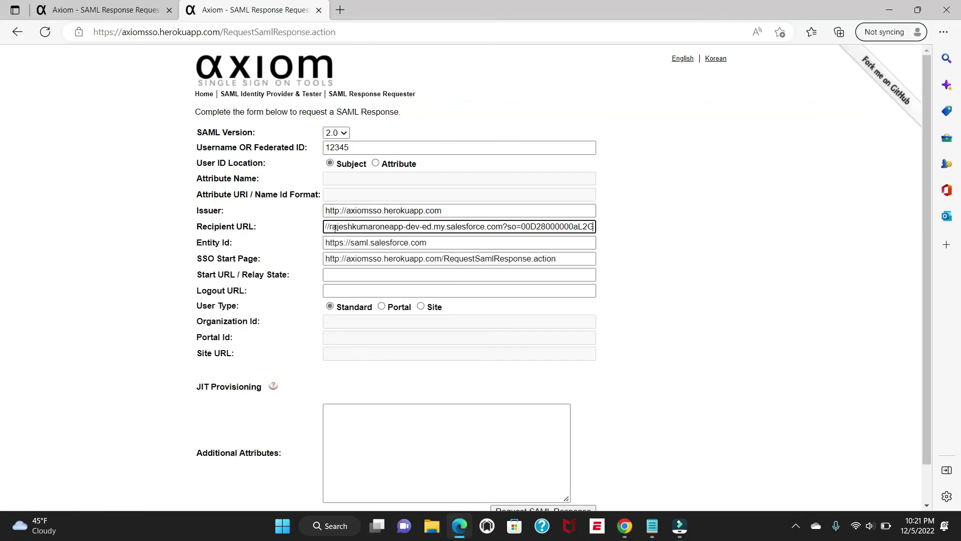
Replace the Entity Id in Axiom's SAML response request with the Entity ID copied from the Axiom configuration in Salesforce.
{"action": "double_click", "coordinate": [391, 243]}
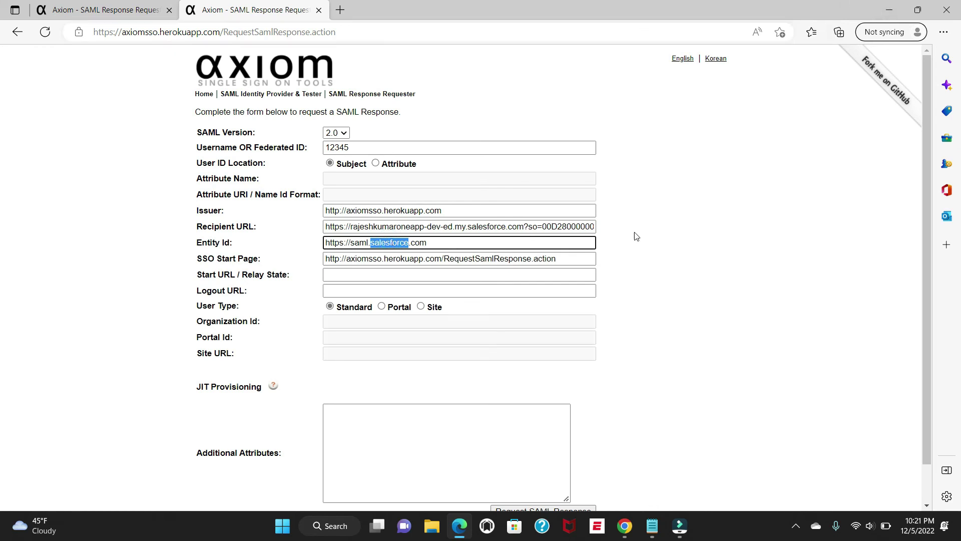
{"action": "left_click", "coordinate": [460, 532]}
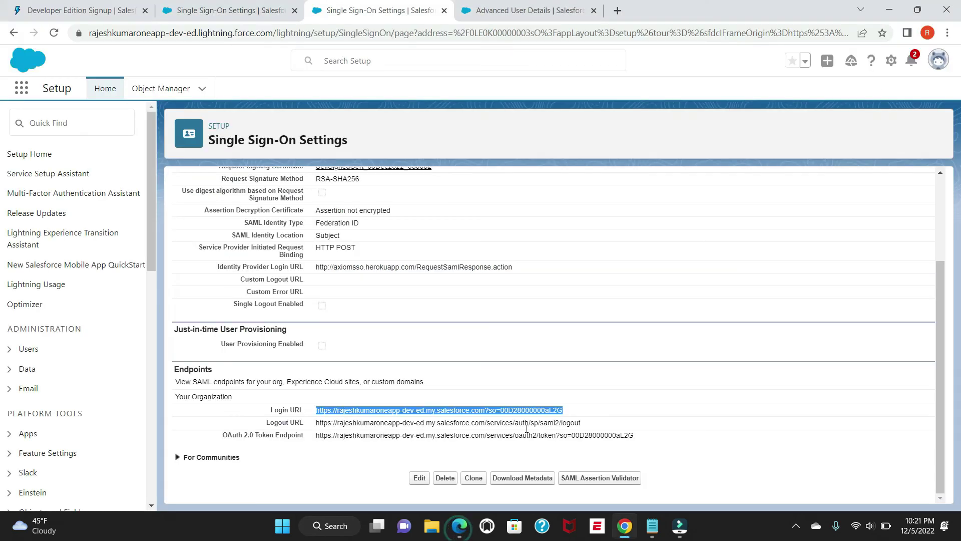
{"action": "scroll", "coordinate": [758, 261], "scroll_direction": "up", "scroll_amount": 3}
{"action": "triple_click", "coordinate": [762, 254]}
{"action": "key", "text": "ctrl+c"}
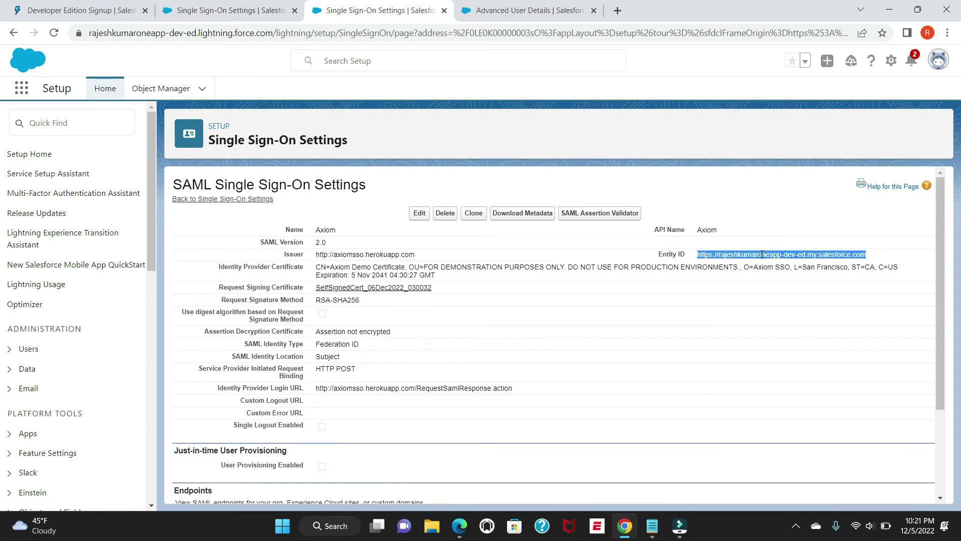
{"action": "left_click", "coordinate": [460, 534]}
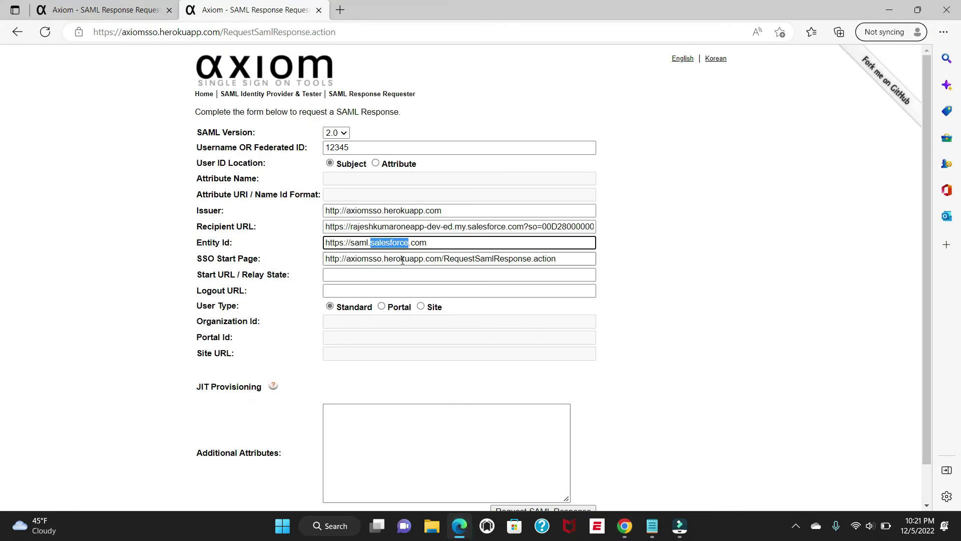
{"action": "left_click_drag", "start_coordinate": [438, 245], "coordinate": [319, 256]}
{"action": "key", "text": "ctrl+v"}
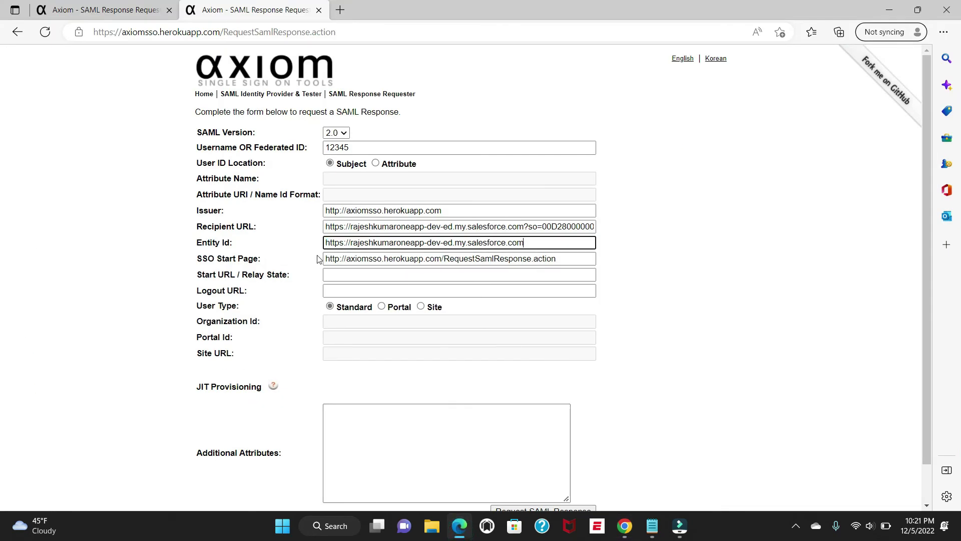
{"action": "left_click", "coordinate": [649, 243]}
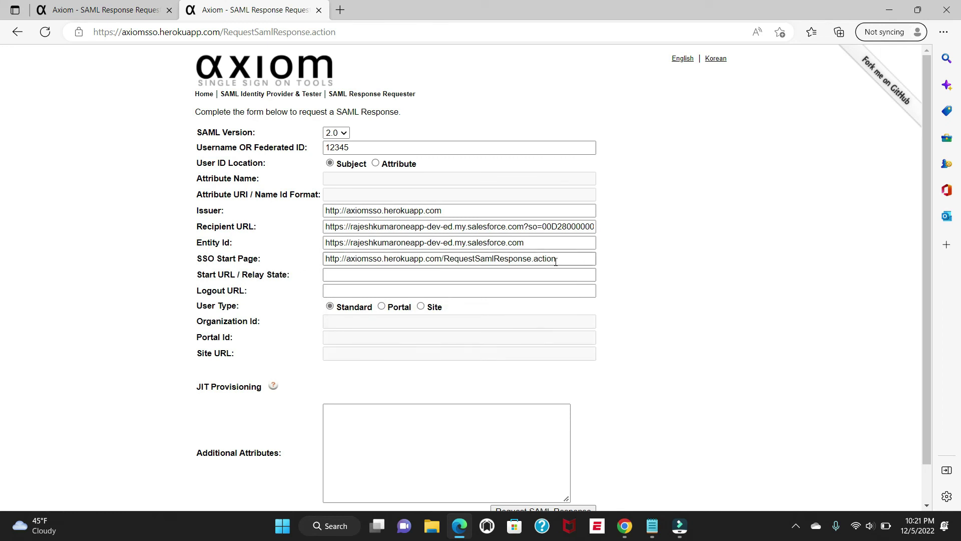
Compare the SSO Start Page in Axiom's request form with the Identity Provider Login URL in the Salesforce configuration's edit form.
{"action": "left_click_drag", "start_coordinate": [548, 259], "coordinate": [317, 275]}
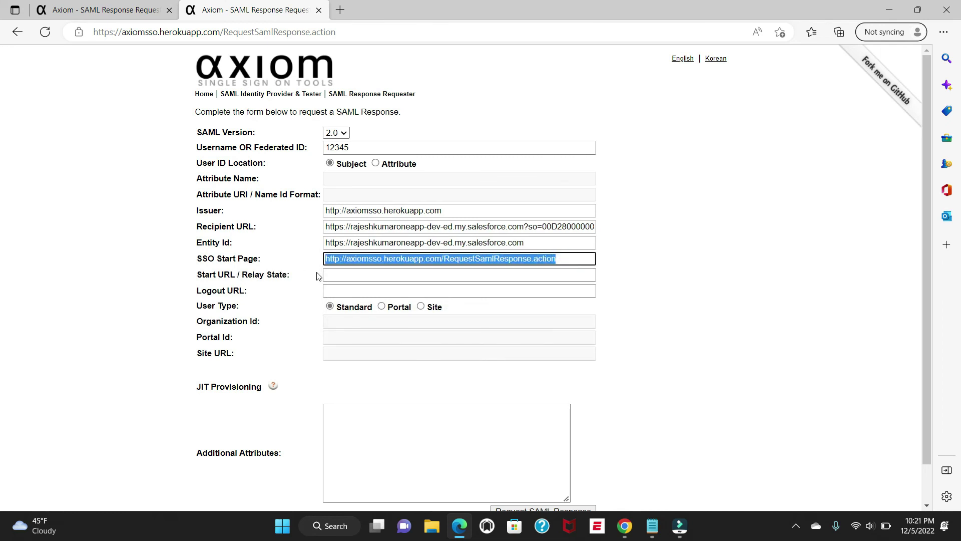
{"action": "left_click", "coordinate": [460, 525]}
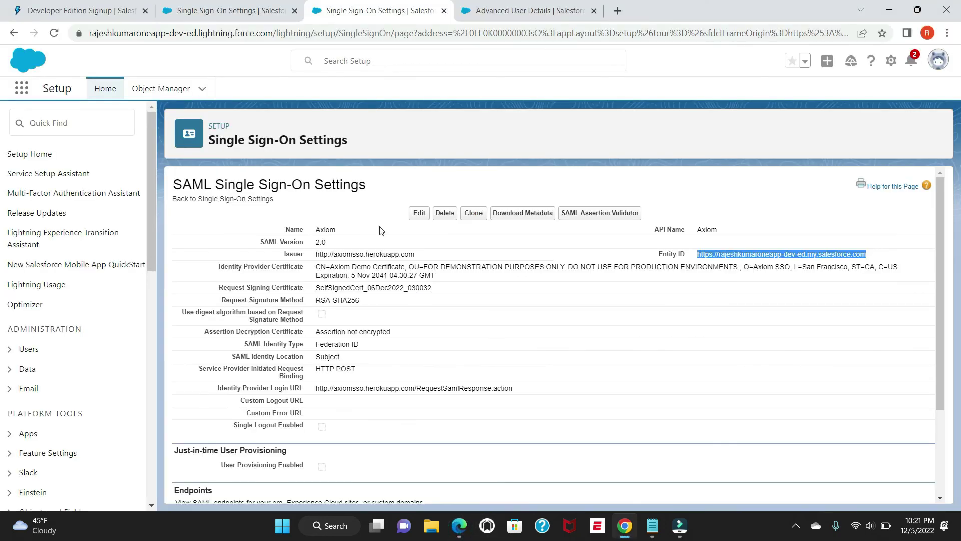
{"action": "left_click", "coordinate": [420, 214]}
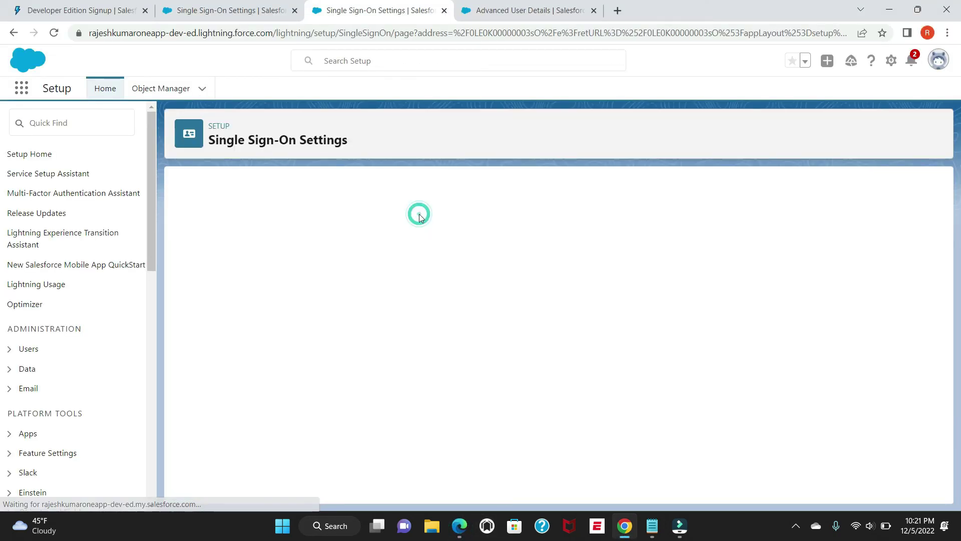
{"action": "scroll", "coordinate": [358, 375], "scroll_direction": "down", "scroll_amount": 3}
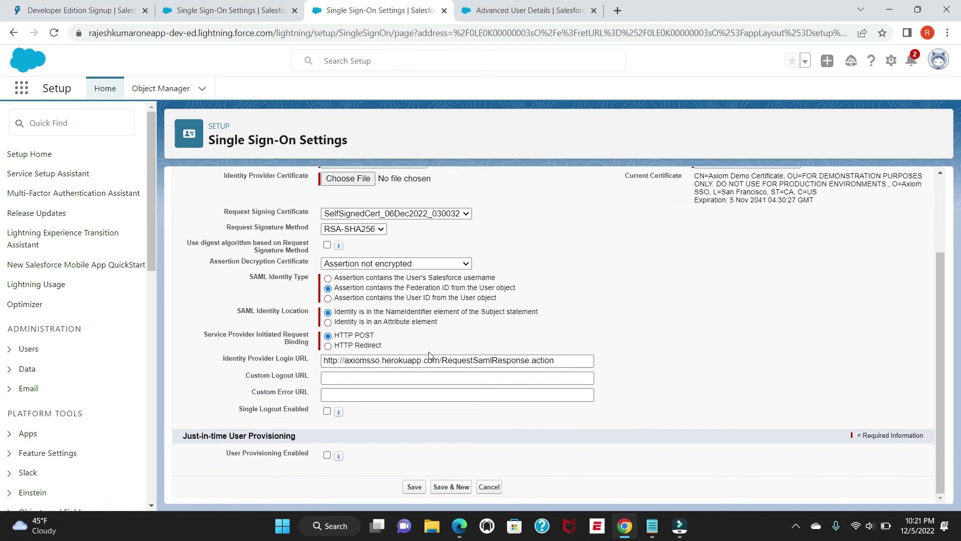
{"action": "triple_click", "coordinate": [363, 361]}
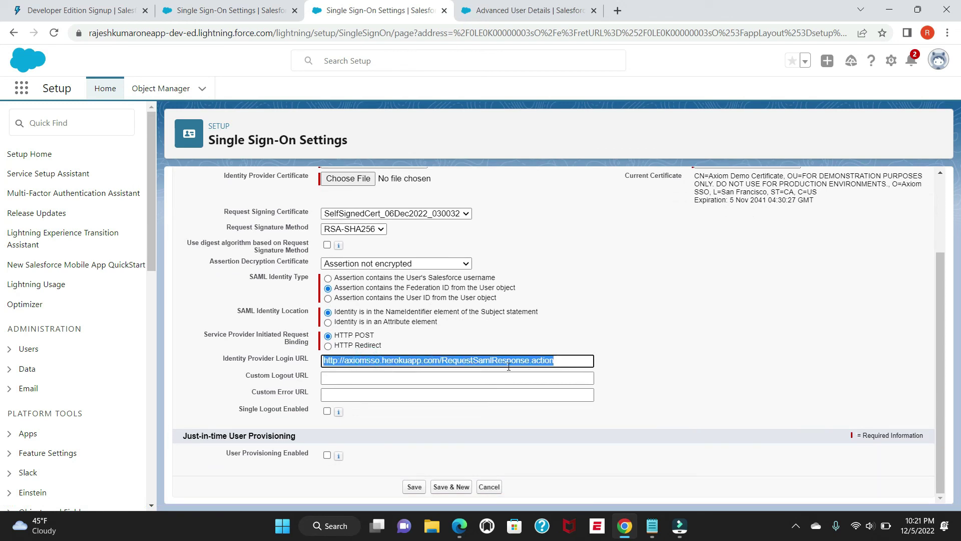
{"action": "key", "text": "End"}
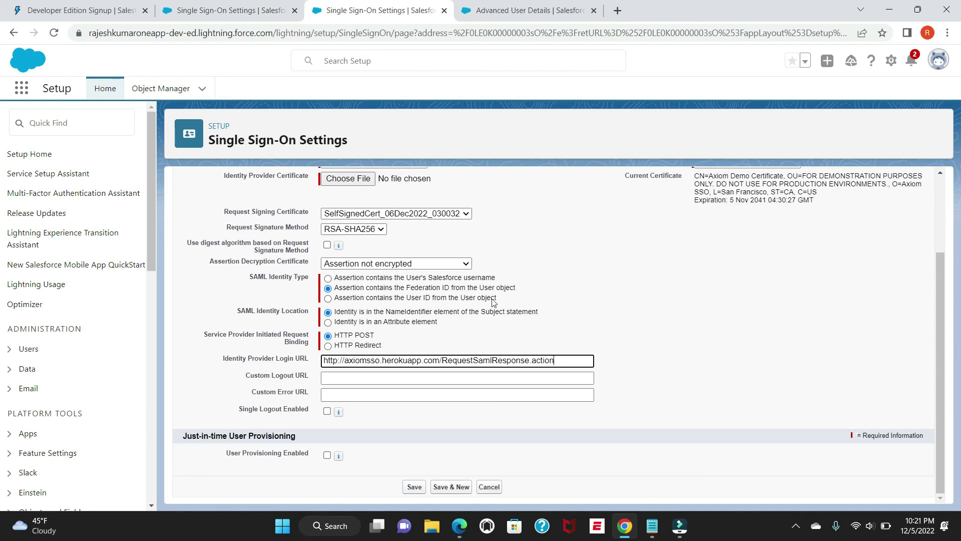
{"action": "left_click", "coordinate": [459, 526]}
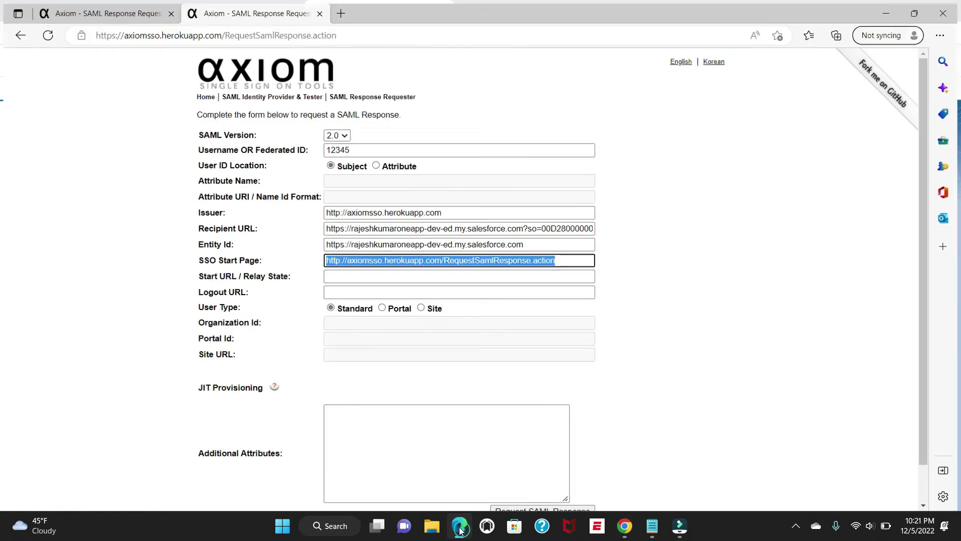
{"action": "left_click", "coordinate": [688, 328]}
Request the SAML response from Axiom and submit it to log in to Salesforce.
{"action": "scroll", "coordinate": [686, 325], "scroll_direction": "down", "scroll_amount": 1}
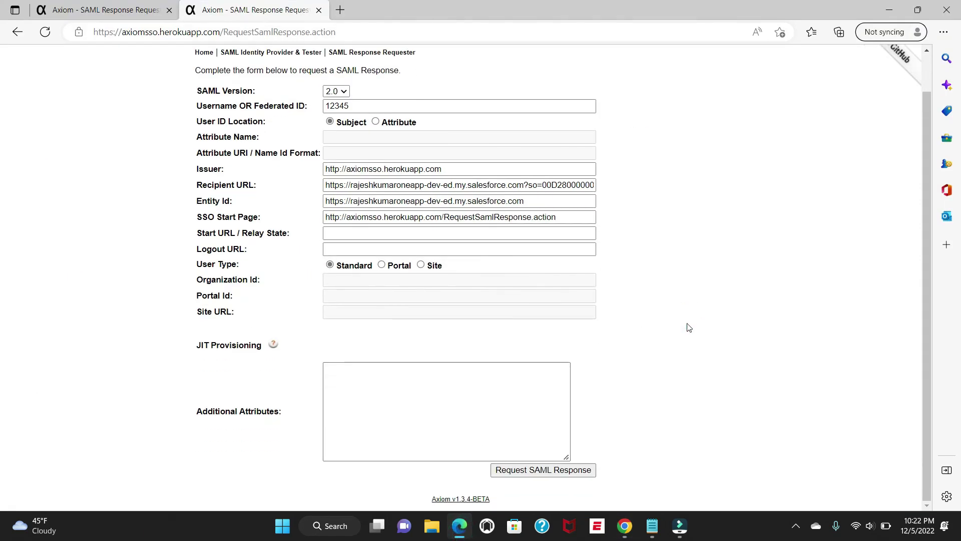
{"action": "left_click", "coordinate": [554, 474]}
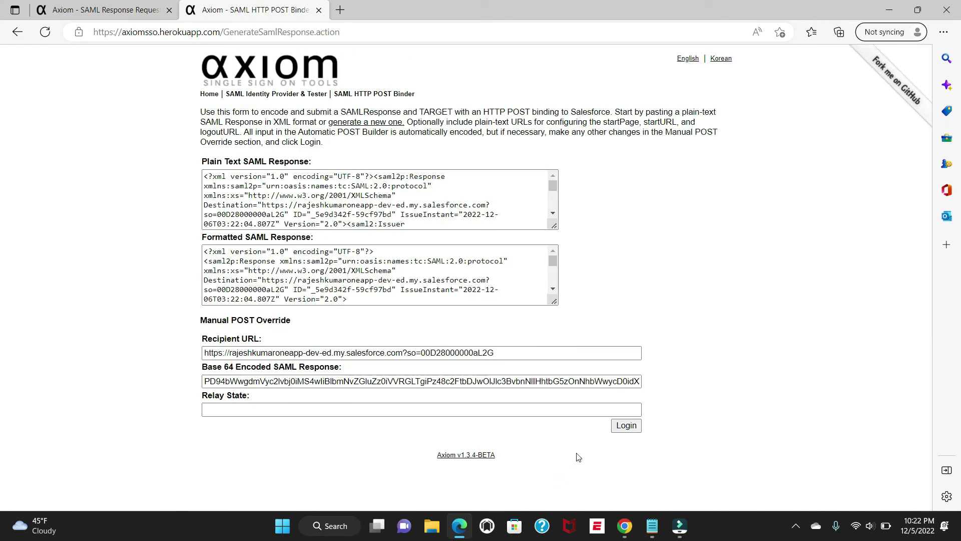
{"action": "left_click", "coordinate": [627, 425]}
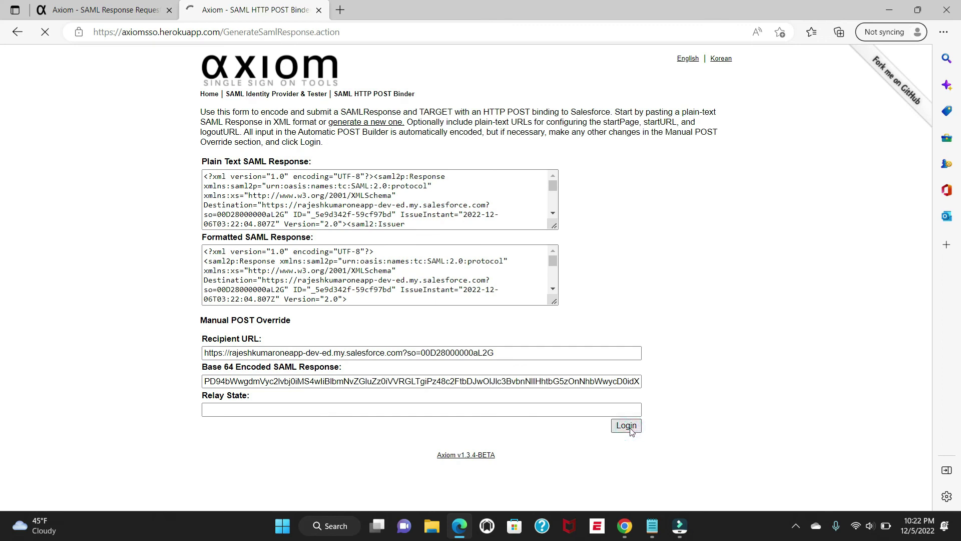